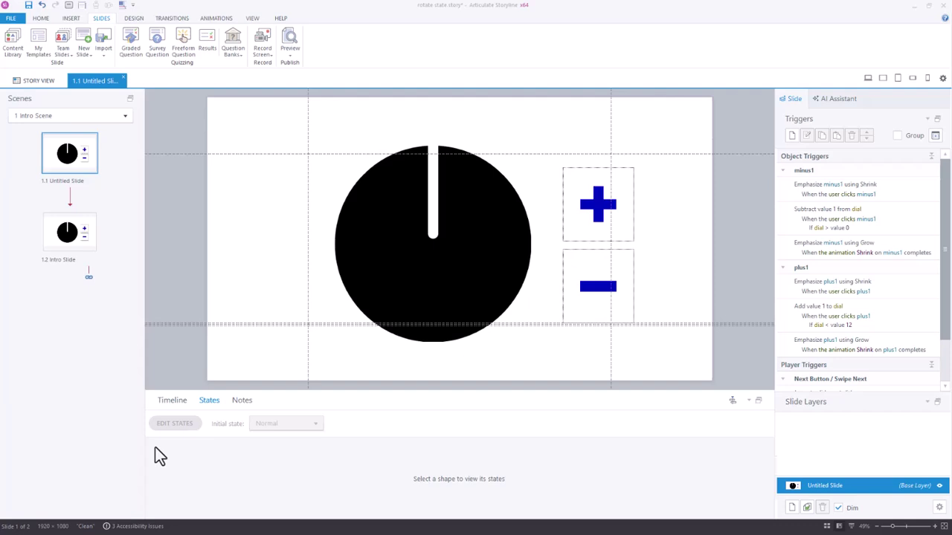
Step: Add a new state named '1' to the black dial picture, copied from its Normal look
{"action": "left_click", "coordinate": [393, 262]}
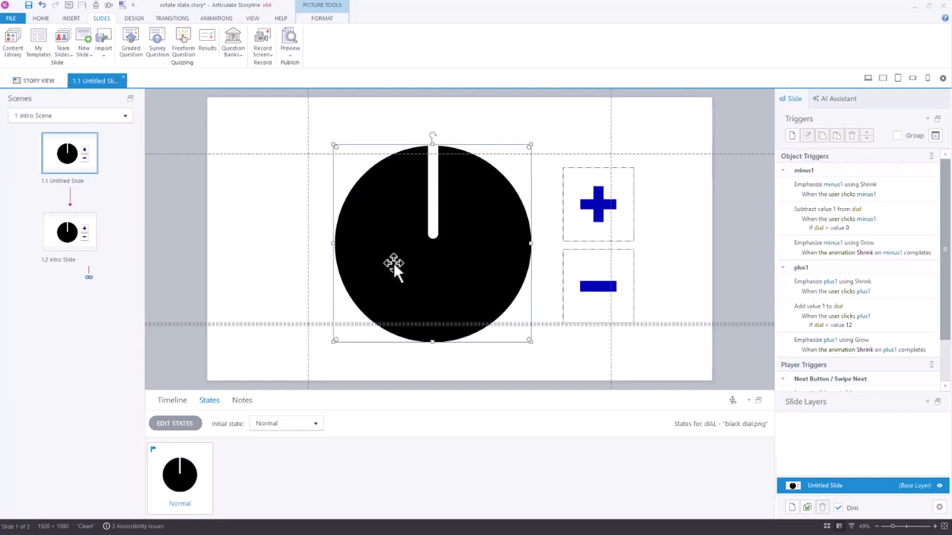
{"action": "left_click", "coordinate": [174, 423]}
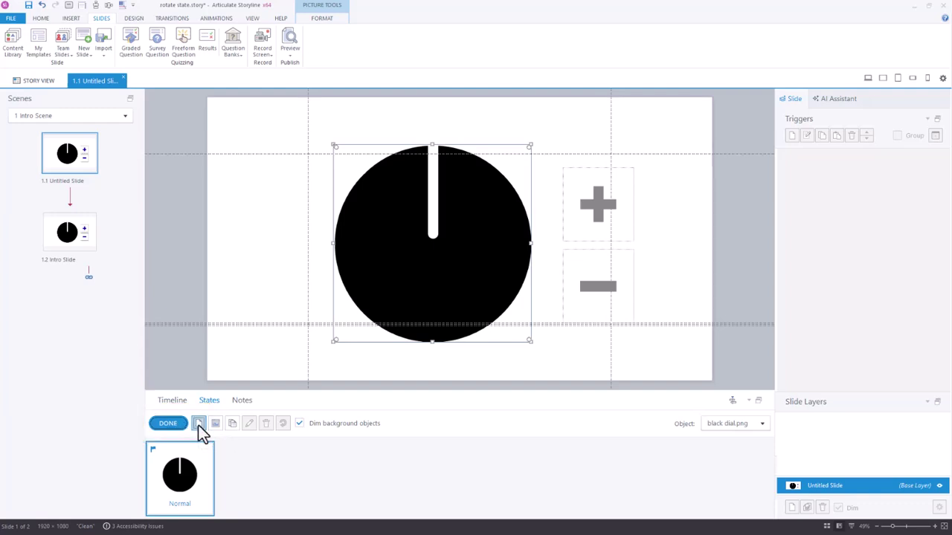
{"action": "left_click", "coordinate": [199, 425]}
{"action": "type", "text": "1"}
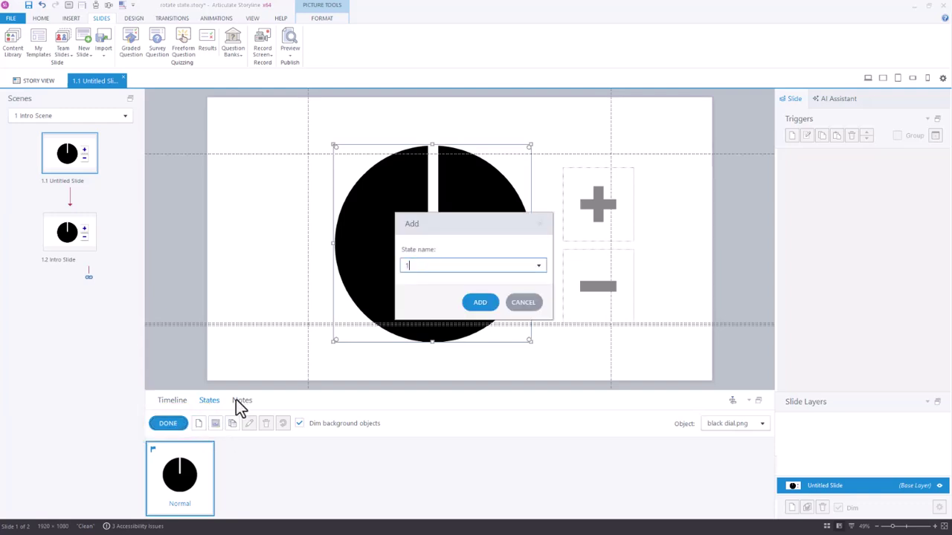
{"action": "left_click", "coordinate": [480, 302]}
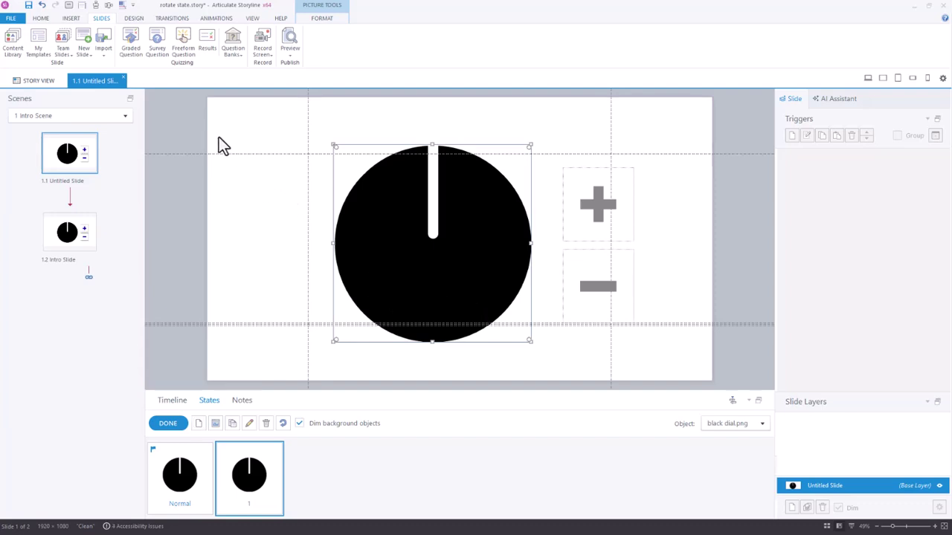
Step: In state 1, rotate the dial about 30° clockwise so the needle points toward one o'clock
{"action": "left_click", "coordinate": [322, 19]}
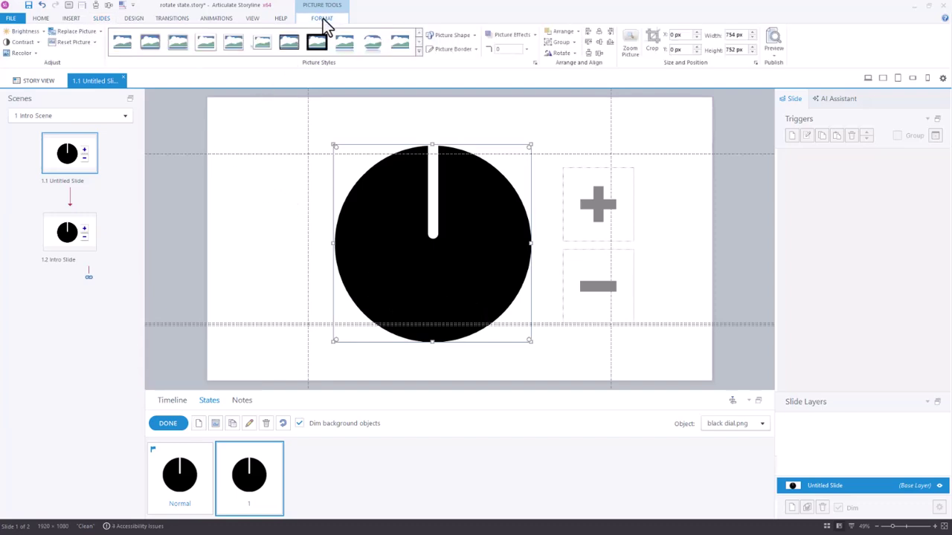
{"action": "left_click", "coordinate": [570, 53]}
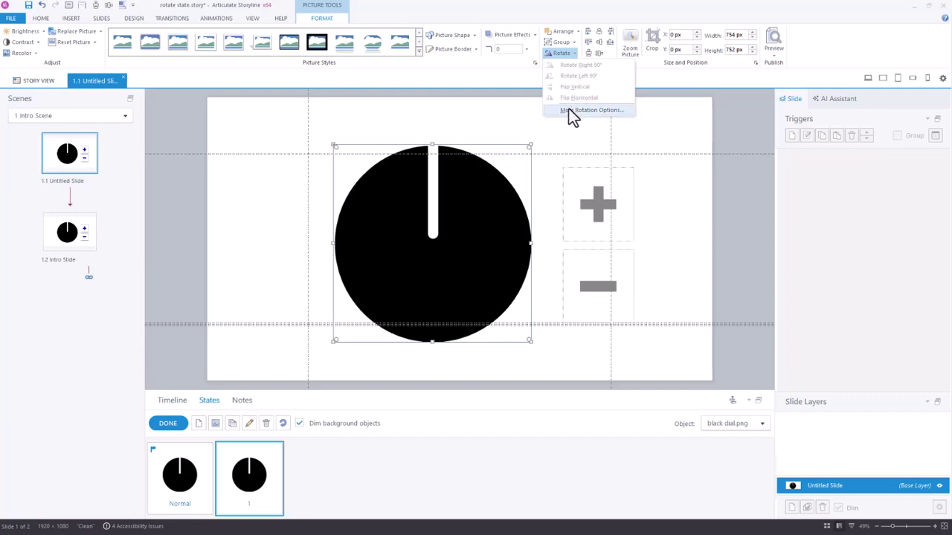
{"action": "left_click", "coordinate": [422, 277]}
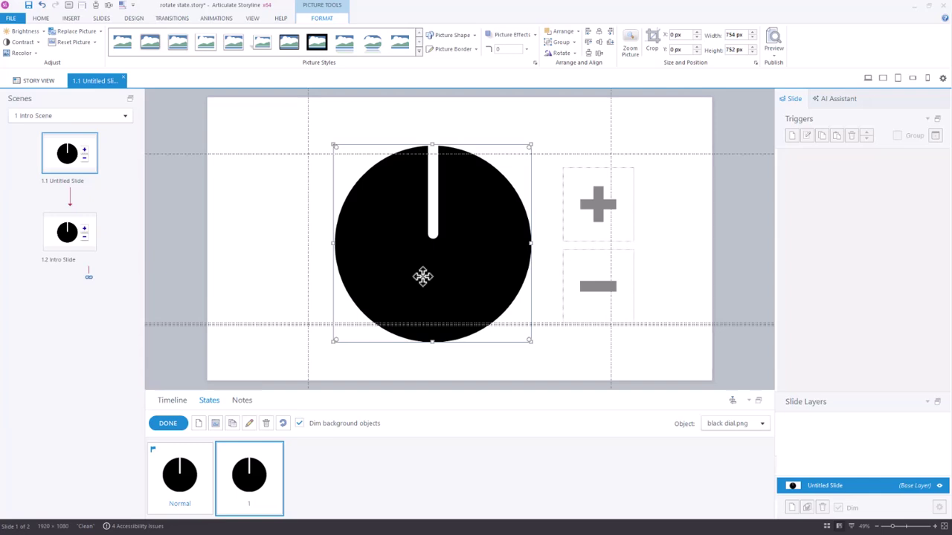
{"action": "key", "text": "Delete"}
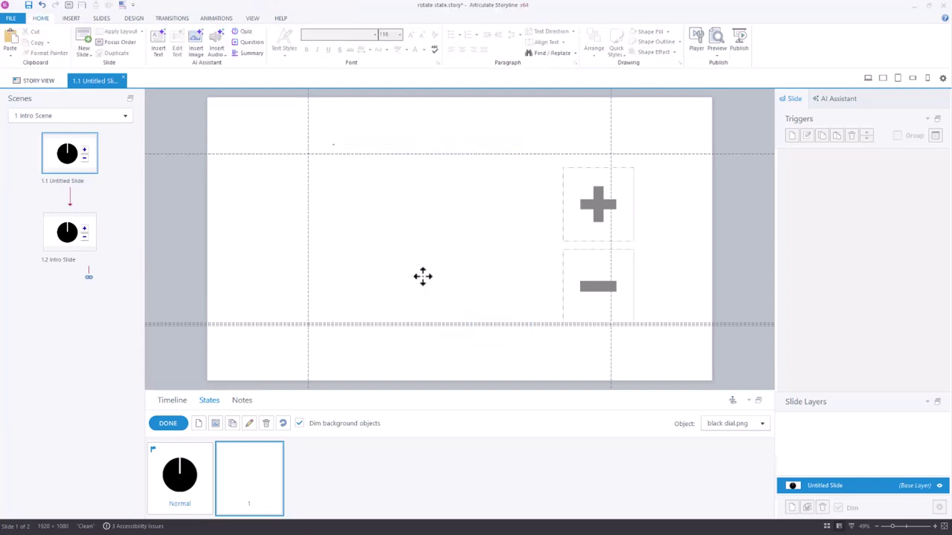
{"action": "key", "text": "ctrl+z"}
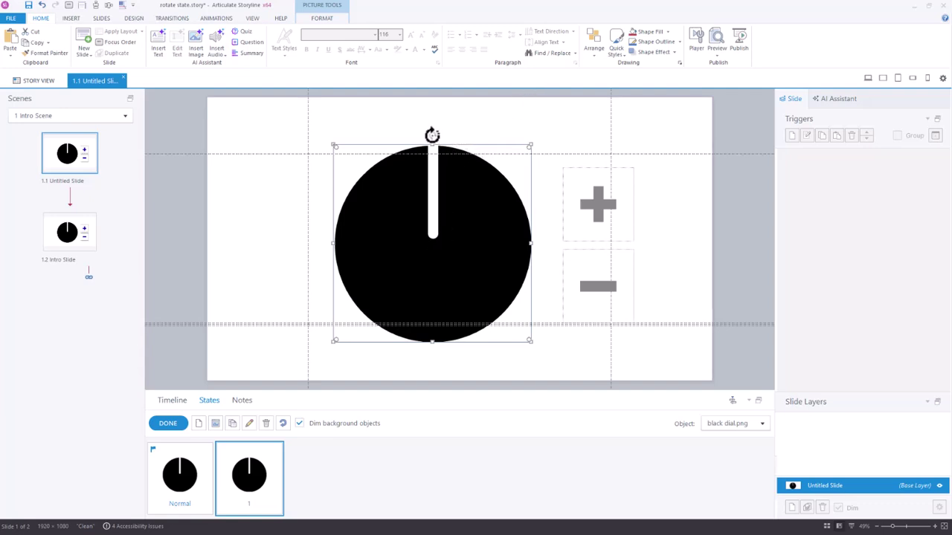
{"action": "left_click_drag", "start_coordinate": [432, 136], "coordinate": [481, 146]}
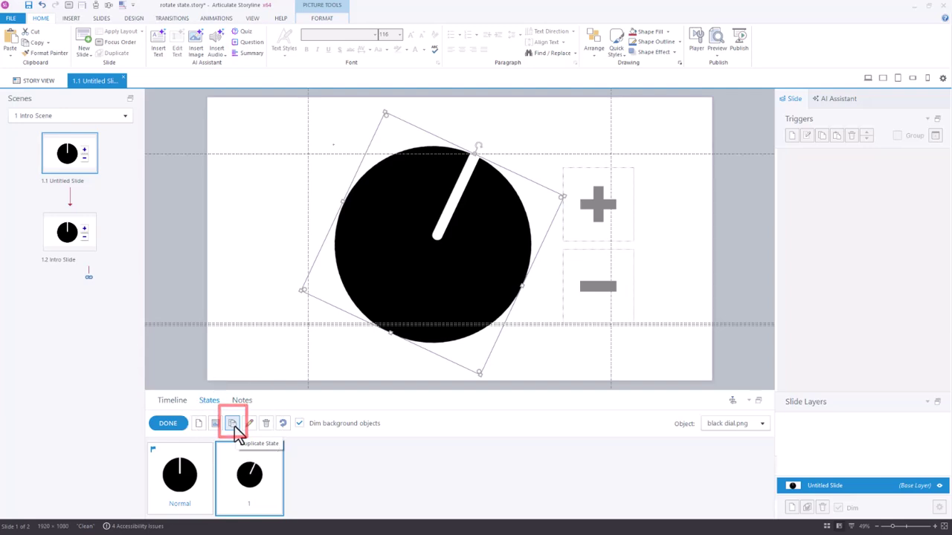
Step: Duplicate state 1 as state 2 and rotate the needle further clockwise
{"action": "left_click", "coordinate": [232, 427]}
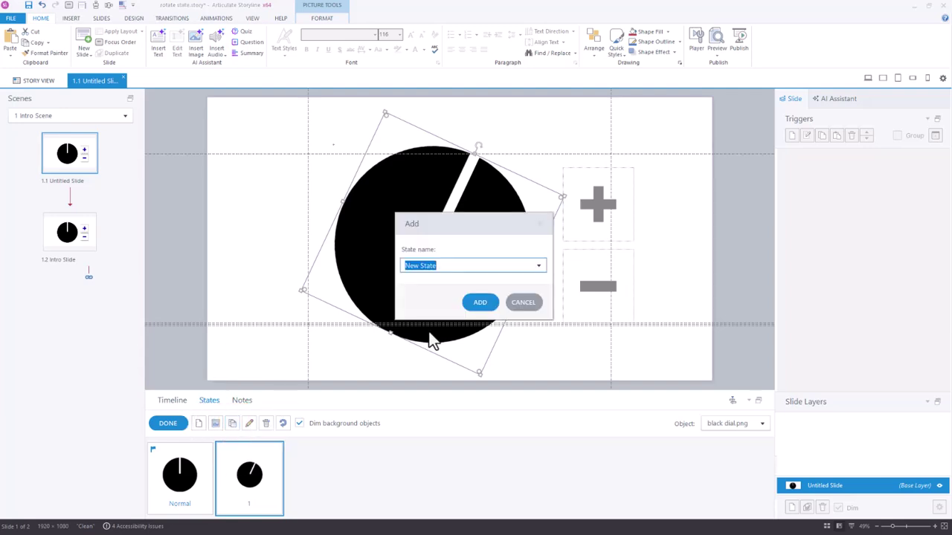
{"action": "type", "text": "1"}
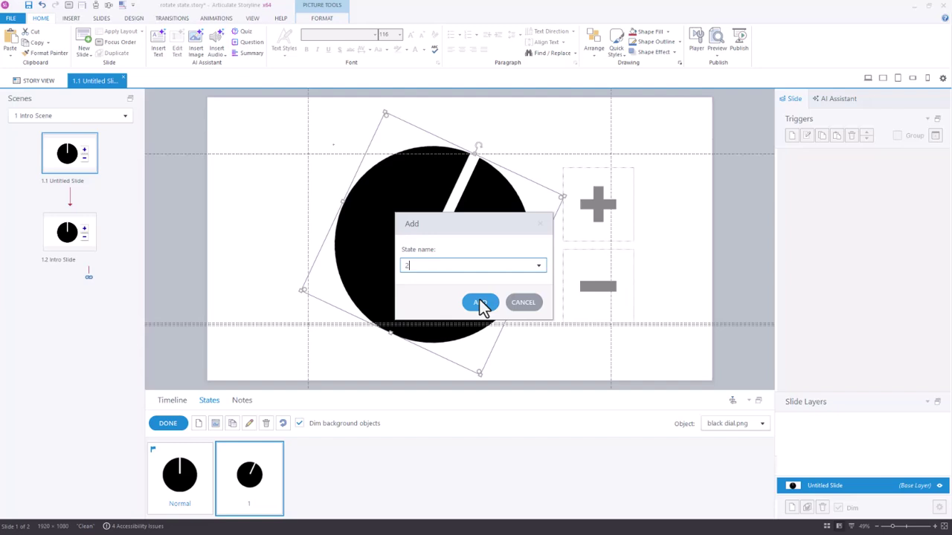
{"action": "left_click", "coordinate": [481, 305]}
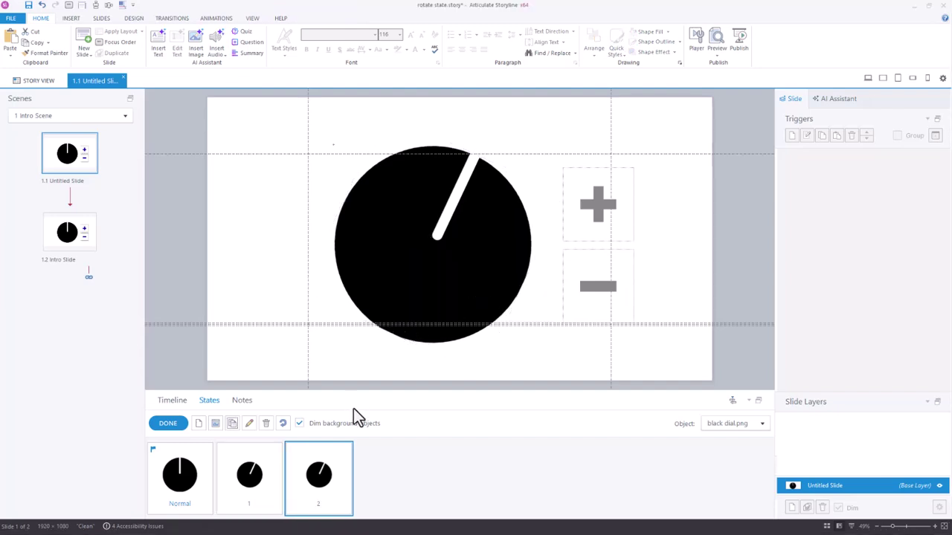
{"action": "left_click", "coordinate": [418, 292]}
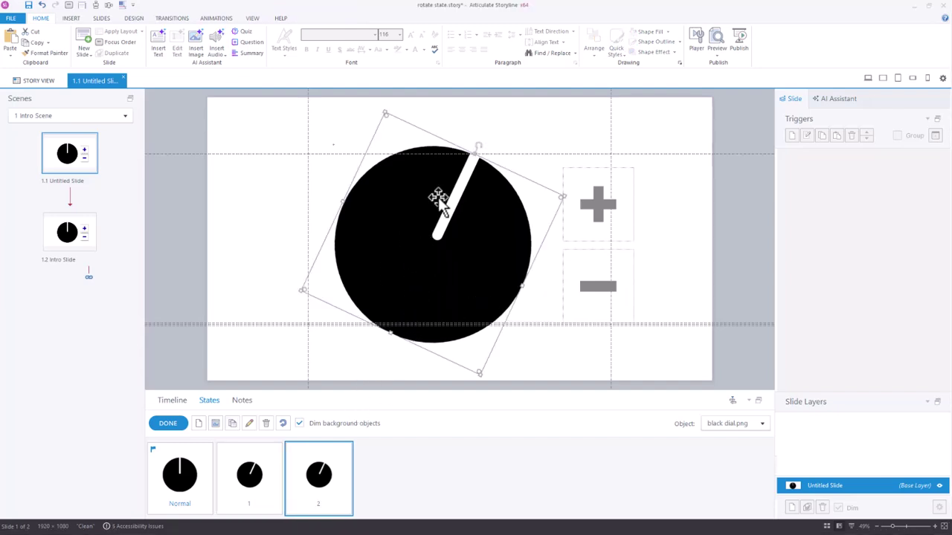
{"action": "left_click_drag", "start_coordinate": [480, 142], "coordinate": [522, 174]}
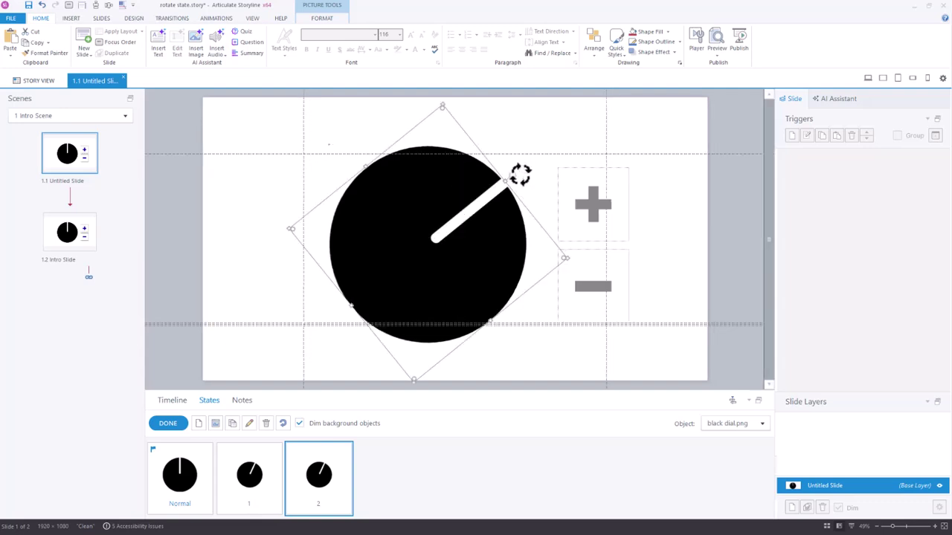
Step: Duplicate state 2 as state 3, rotate the needle to three o'clock, and finish state editing
{"action": "left_click", "coordinate": [231, 425]}
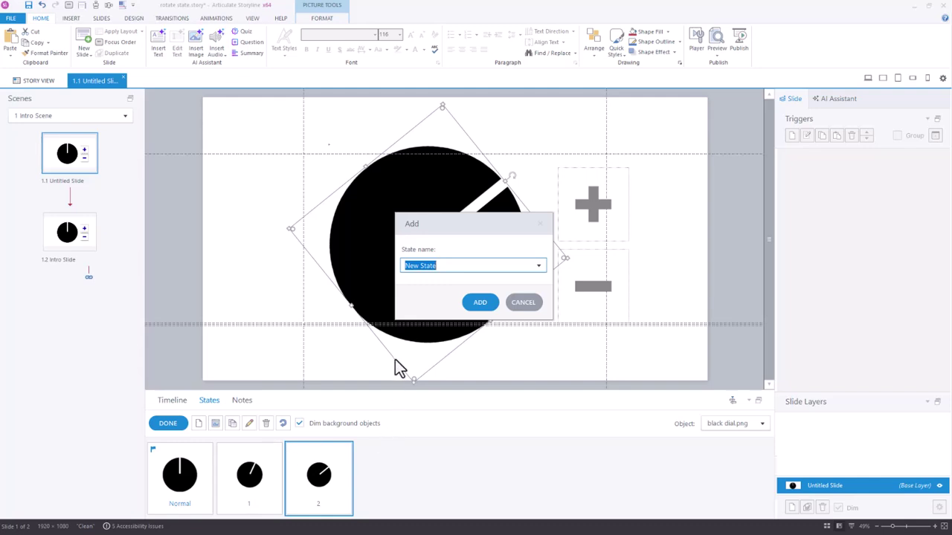
{"action": "type", "text": "3"}
{"action": "left_click", "coordinate": [480, 304]}
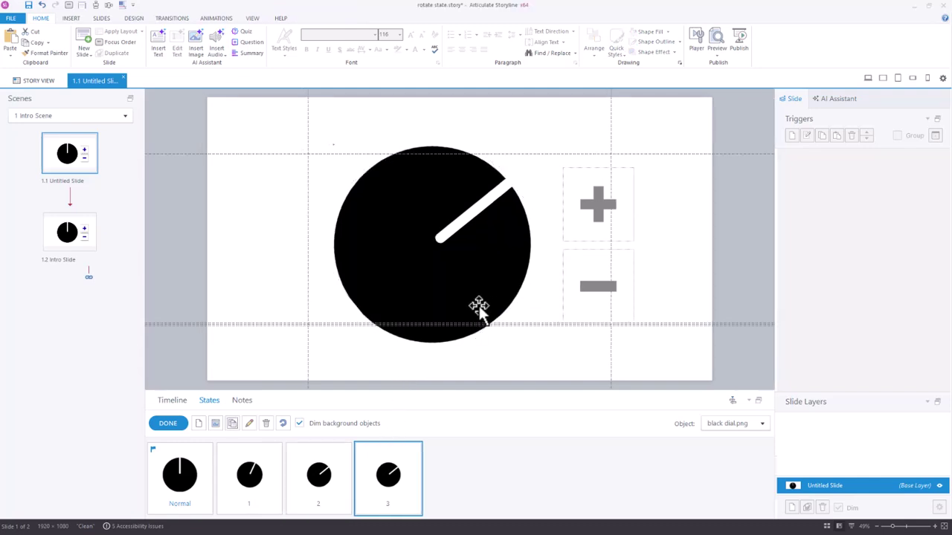
{"action": "left_click", "coordinate": [476, 305]}
{"action": "left_click_drag", "start_coordinate": [514, 175], "coordinate": [544, 247]}
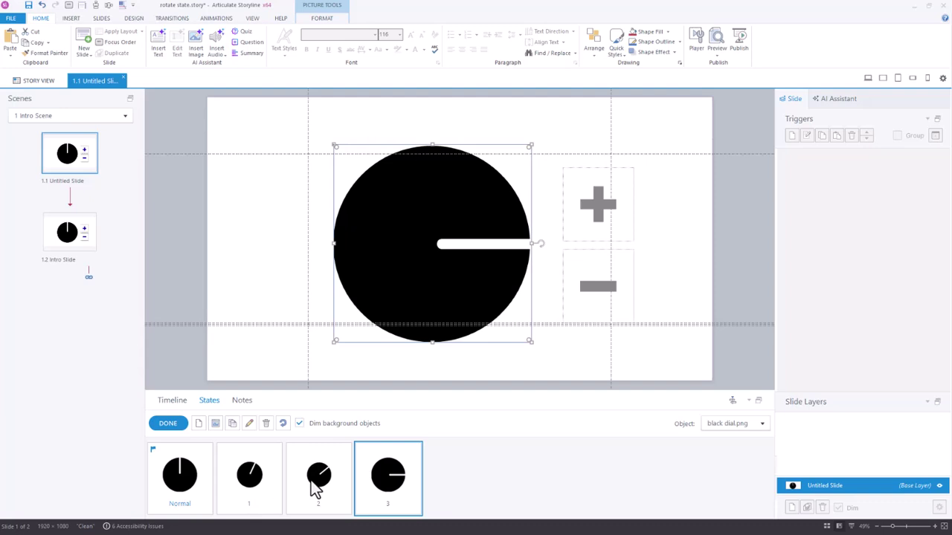
{"action": "left_click", "coordinate": [167, 424]}
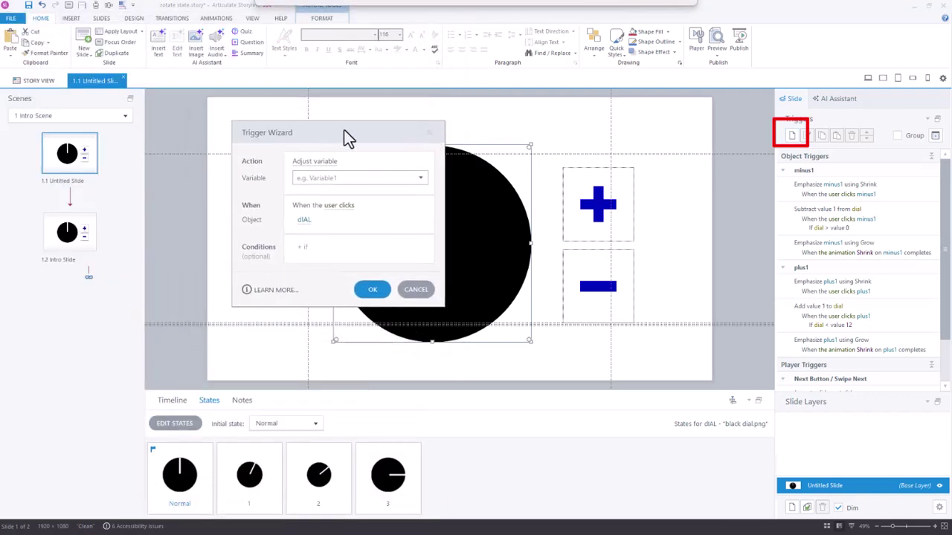
Step: Create a trigger changing the dial to state 1 when variable dial changes, if dial equals 1
{"action": "left_click_drag", "start_coordinate": [344, 131], "coordinate": [516, 111]}
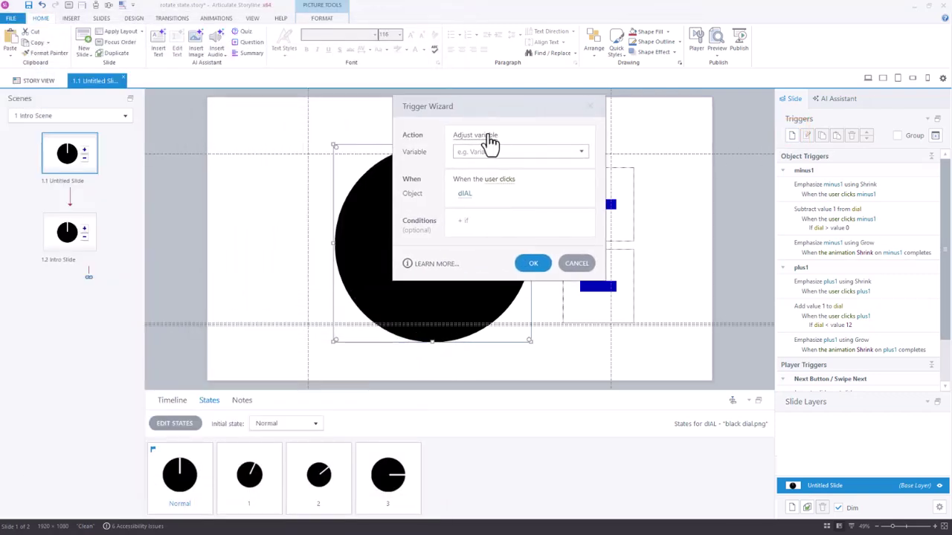
{"action": "left_click", "coordinate": [487, 136]}
{"action": "left_click", "coordinate": [481, 178]}
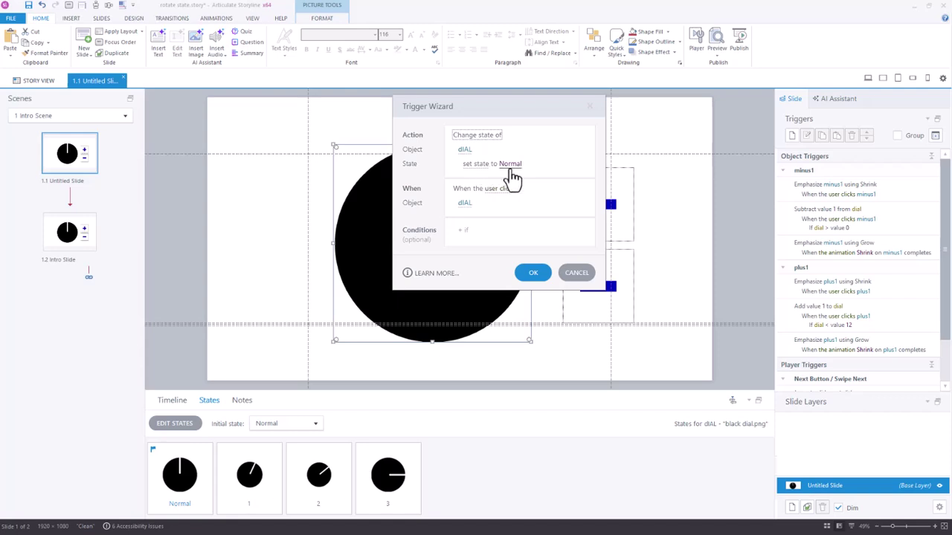
{"action": "left_click", "coordinate": [513, 169]}
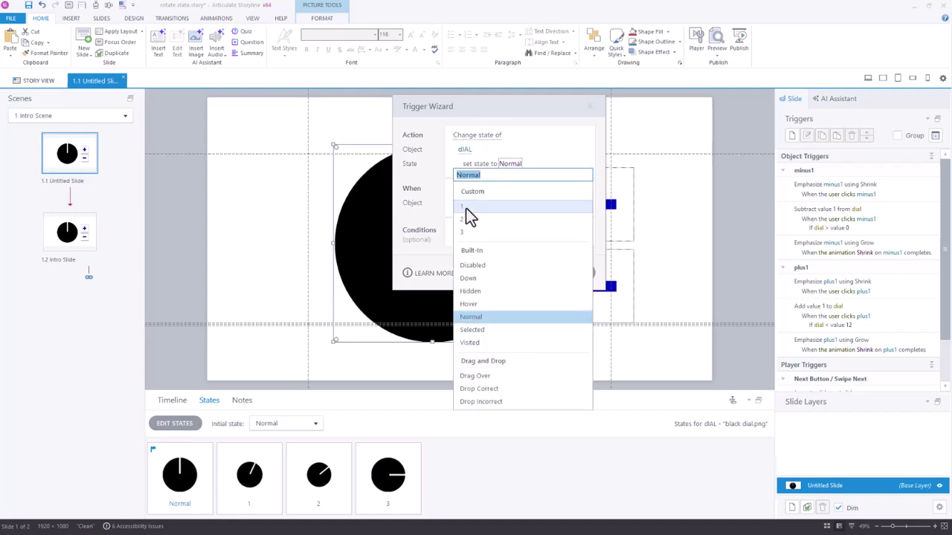
{"action": "left_click", "coordinate": [467, 208]}
{"action": "left_click", "coordinate": [503, 190]}
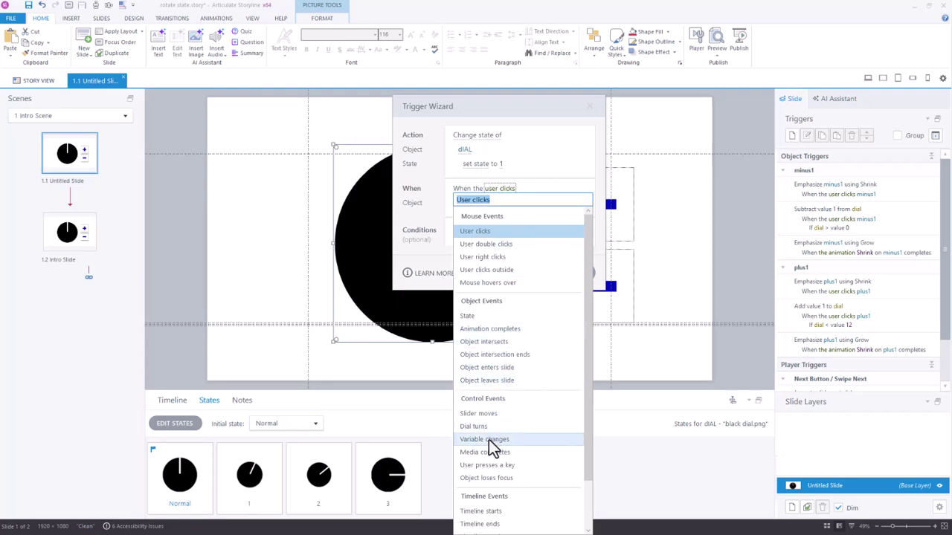
{"action": "key", "text": "Escape"}
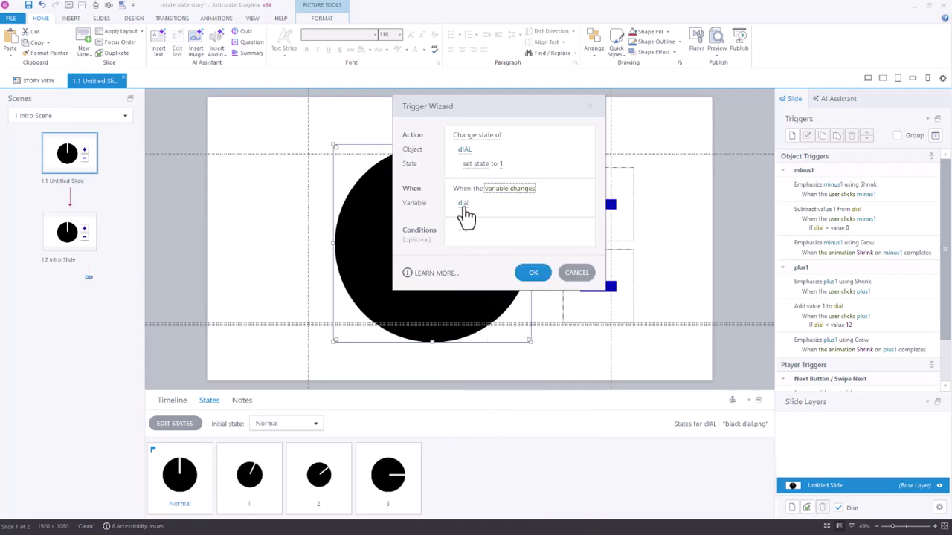
{"action": "left_click", "coordinate": [470, 230]}
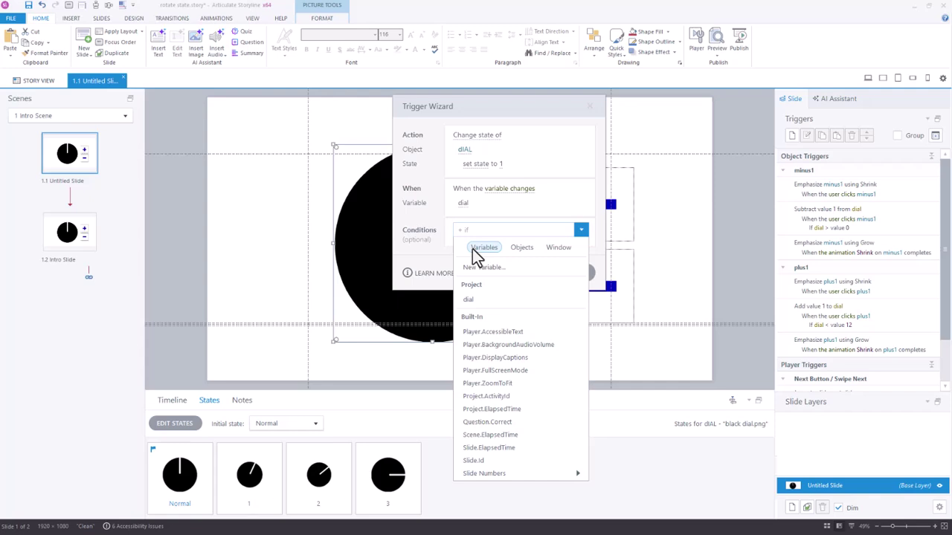
{"action": "left_click", "coordinate": [470, 300]}
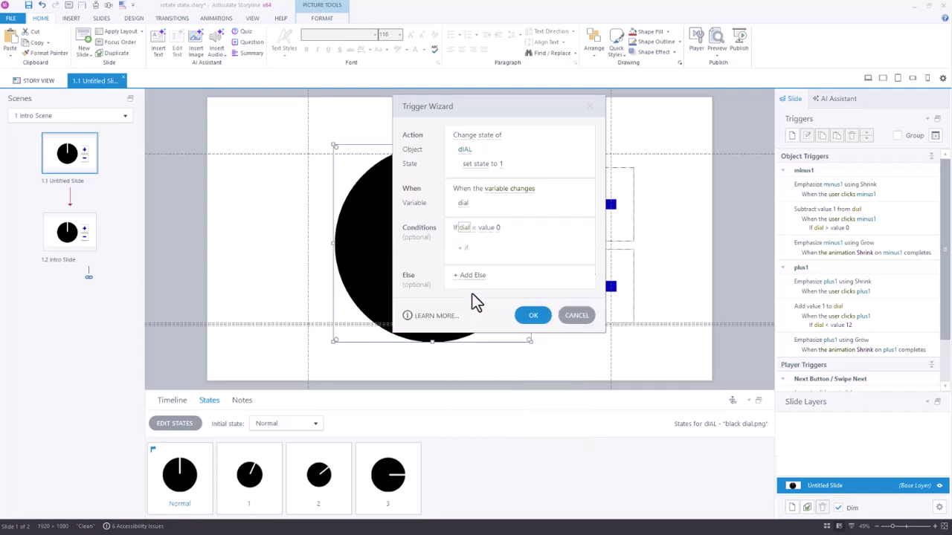
{"action": "left_click", "coordinate": [498, 228]}
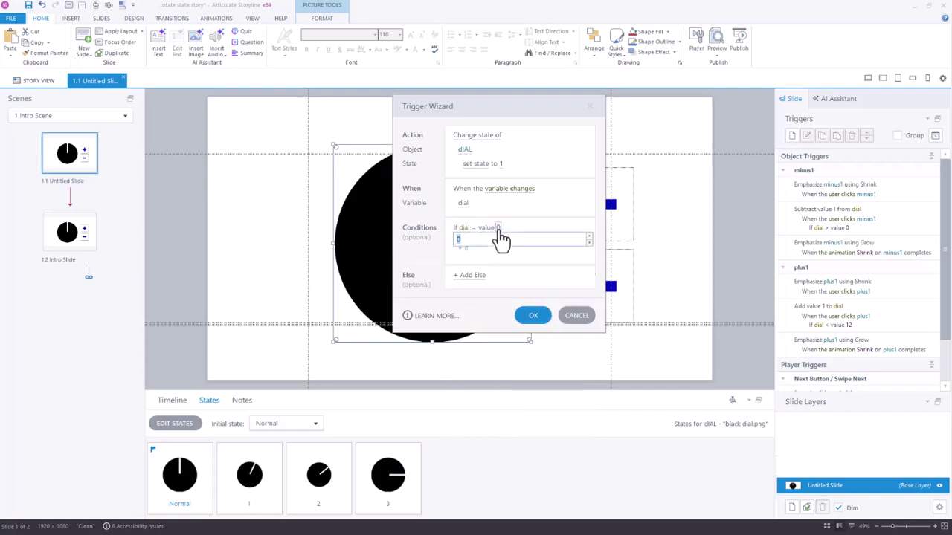
{"action": "type", "text": "1"}
{"action": "left_click", "coordinate": [533, 316]}
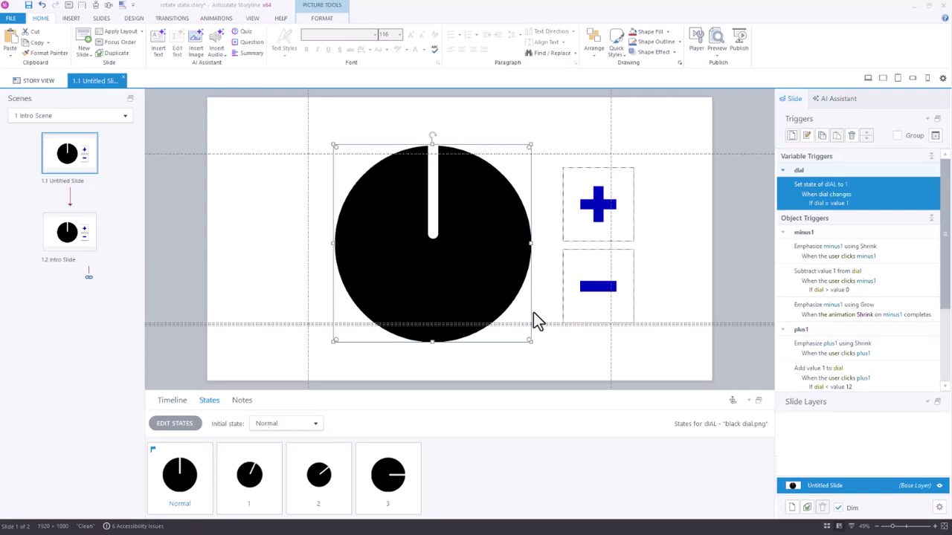
{"action": "left_click", "coordinate": [867, 79]}
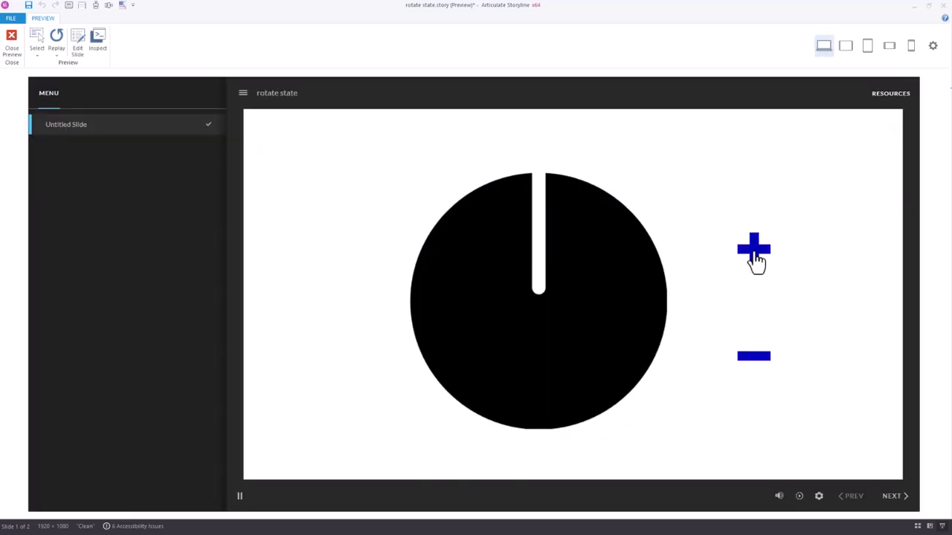
{"action": "left_click", "coordinate": [757, 259]}
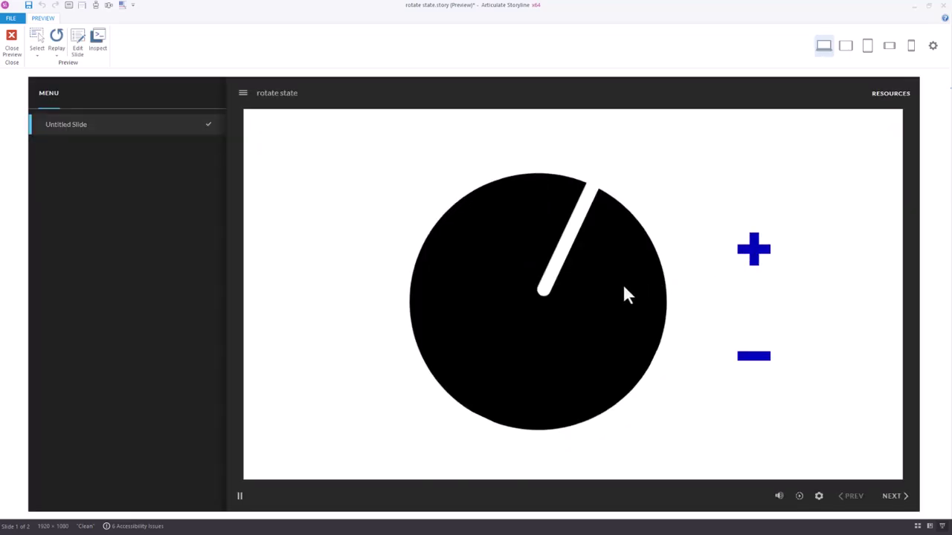
{"action": "left_click", "coordinate": [12, 47]}
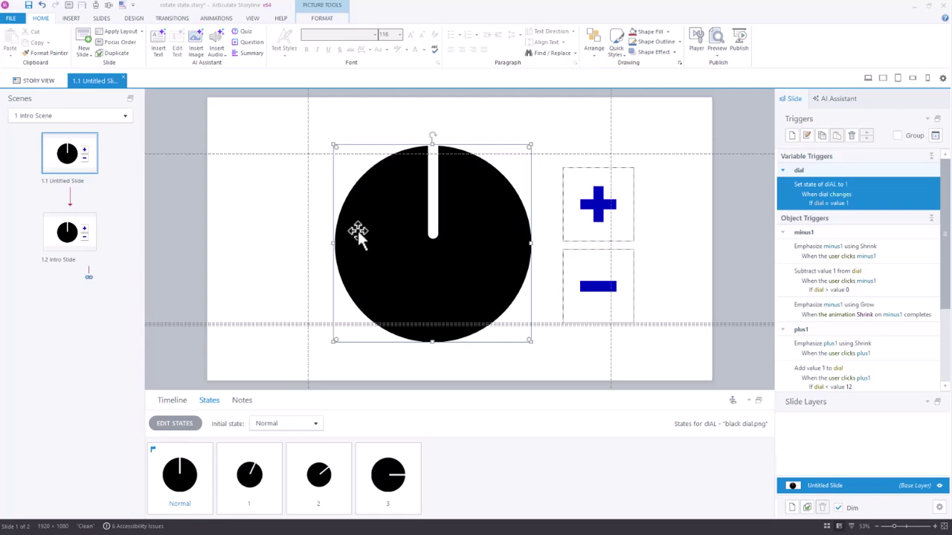
Step: On the Intro Slide, convert the black dial to a dial control: 360° rotation, values 0–12, initial value 0, needle up
{"action": "left_click", "coordinate": [65, 249]}
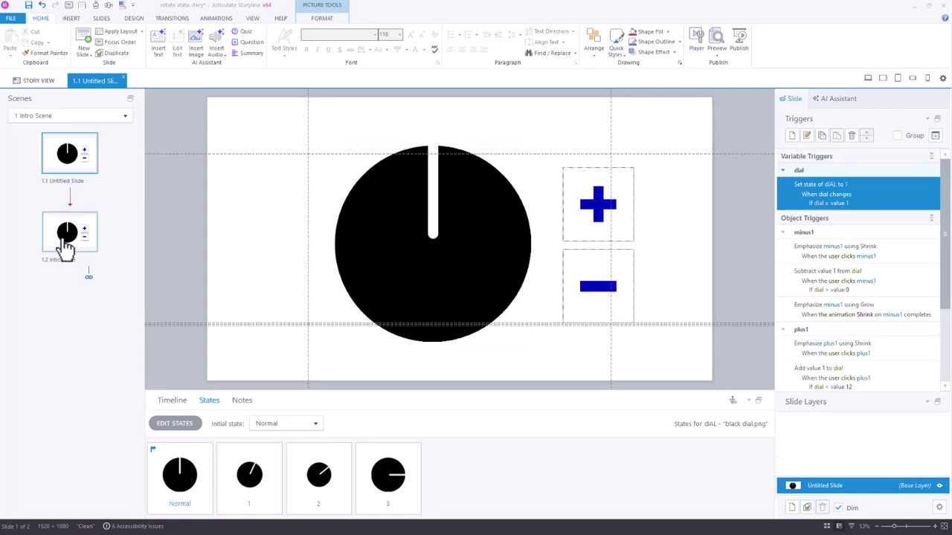
{"action": "left_click", "coordinate": [415, 285]}
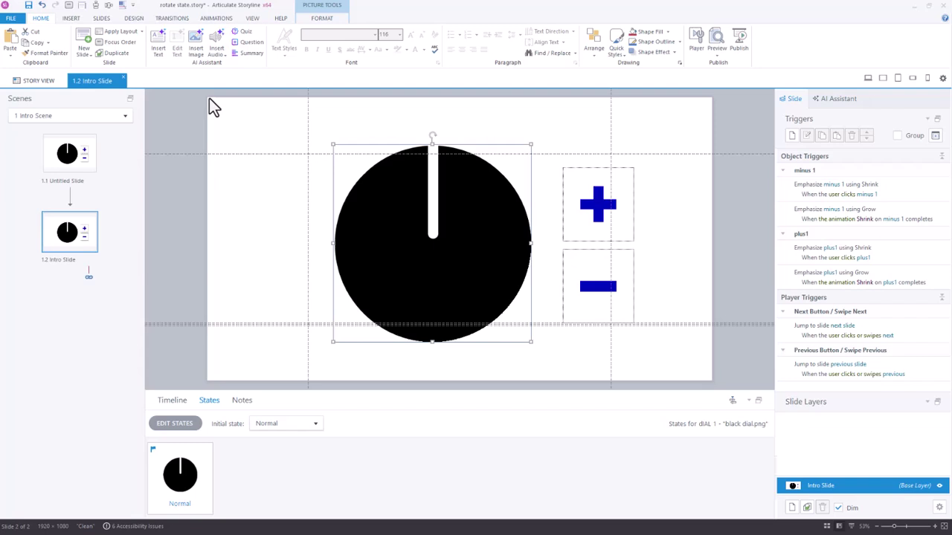
{"action": "left_click", "coordinate": [72, 19]}
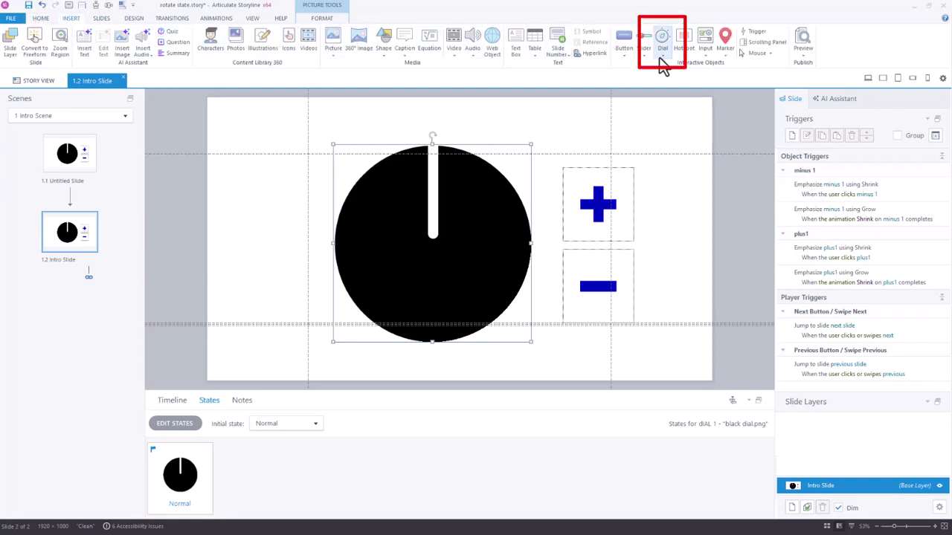
{"action": "left_click", "coordinate": [663, 57]}
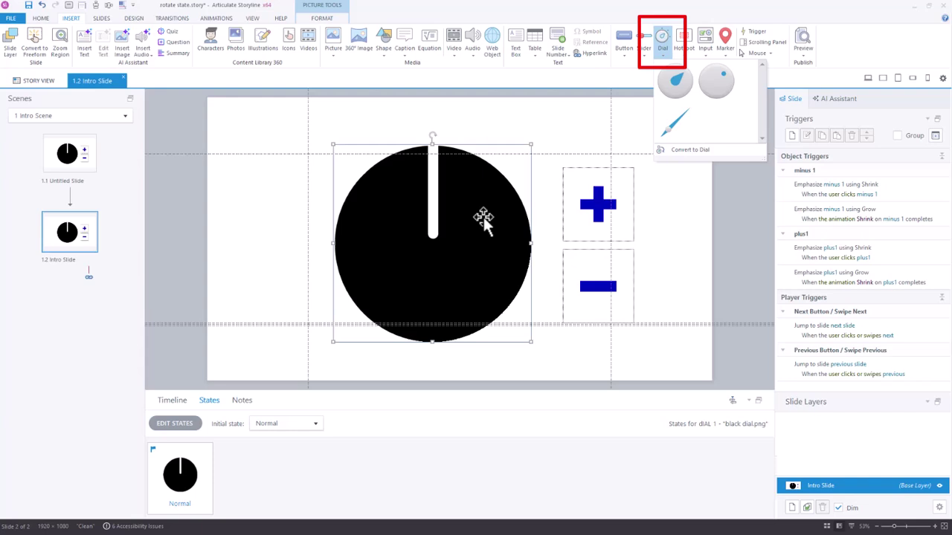
{"action": "left_click", "coordinate": [693, 150]}
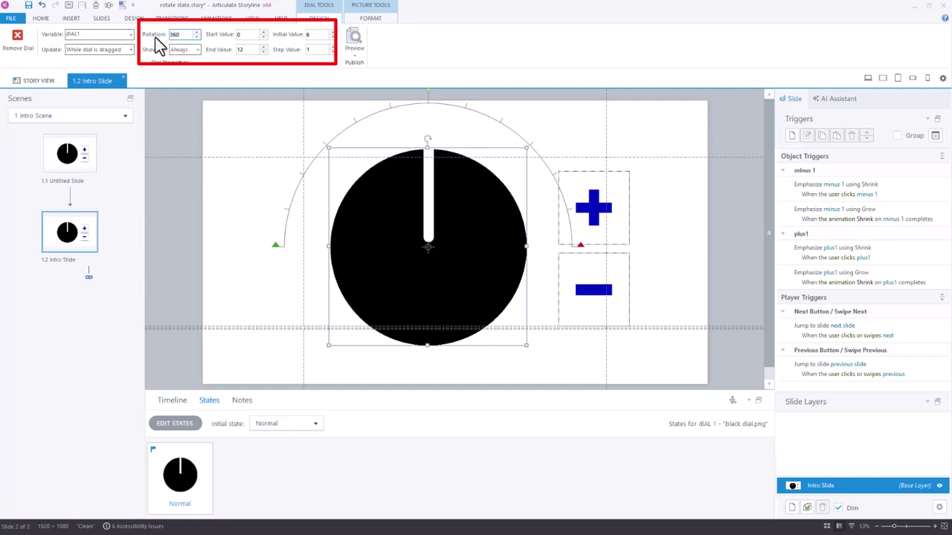
{"action": "key", "text": "Tab"}
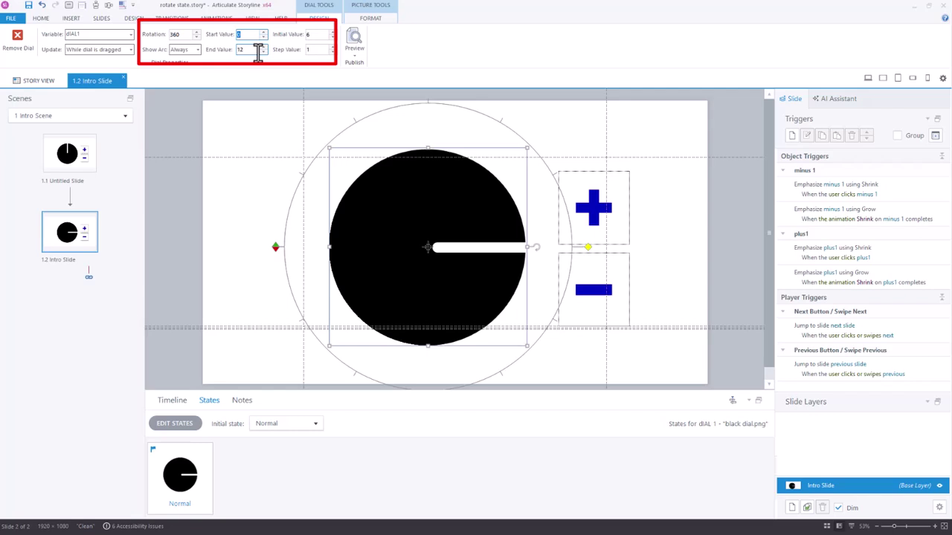
{"action": "left_click", "coordinate": [316, 38]}
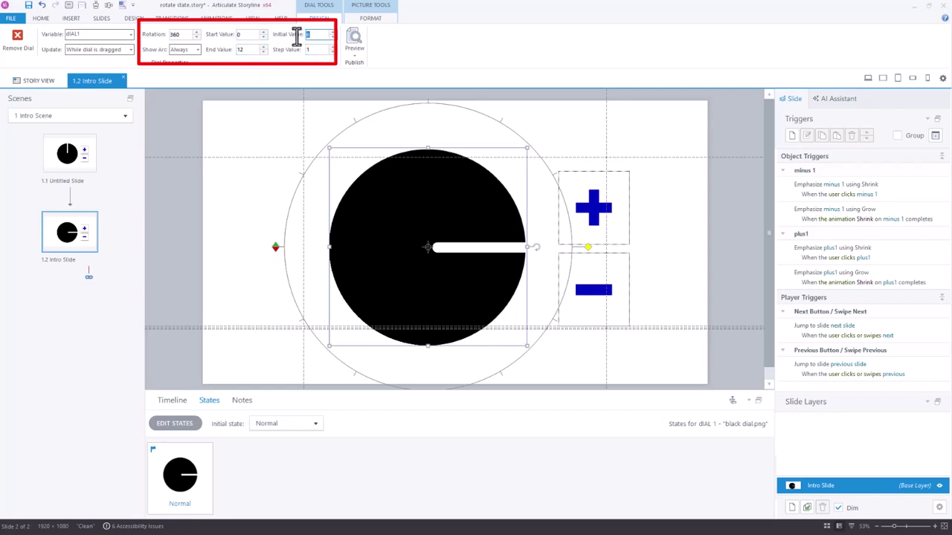
{"action": "type", "text": "0"}
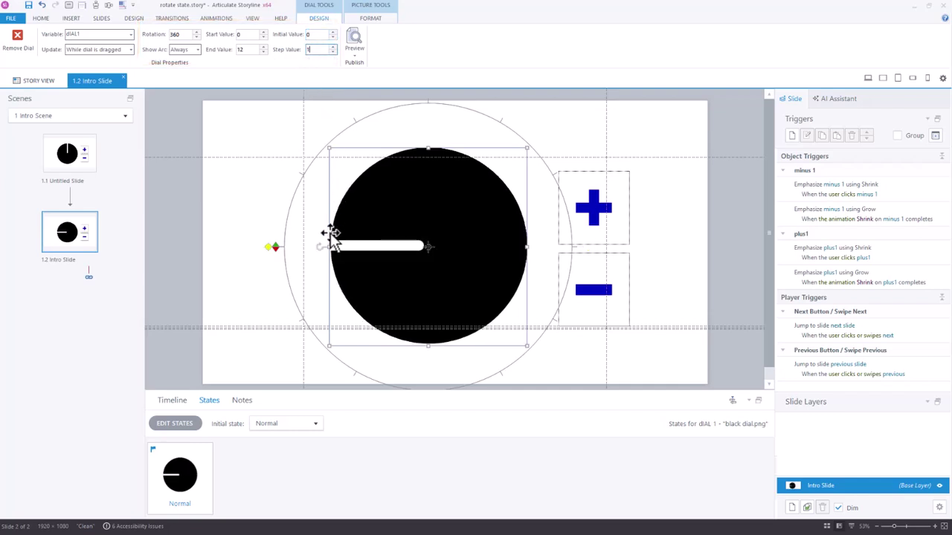
{"action": "left_click_drag", "start_coordinate": [319, 246], "coordinate": [427, 153]}
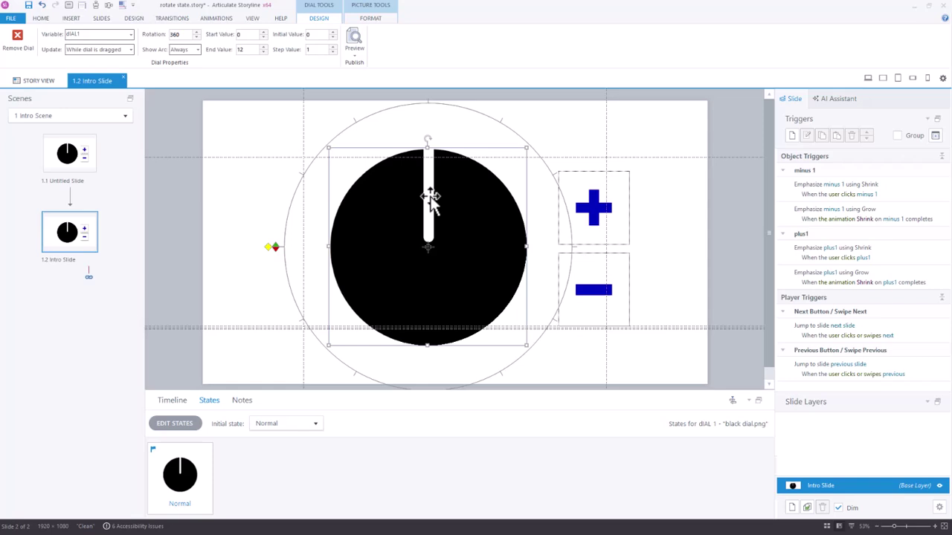
Step: Create a trigger on the plus1 button that adds 1 to dIAL1 when clicked
{"action": "left_click", "coordinate": [649, 353]}
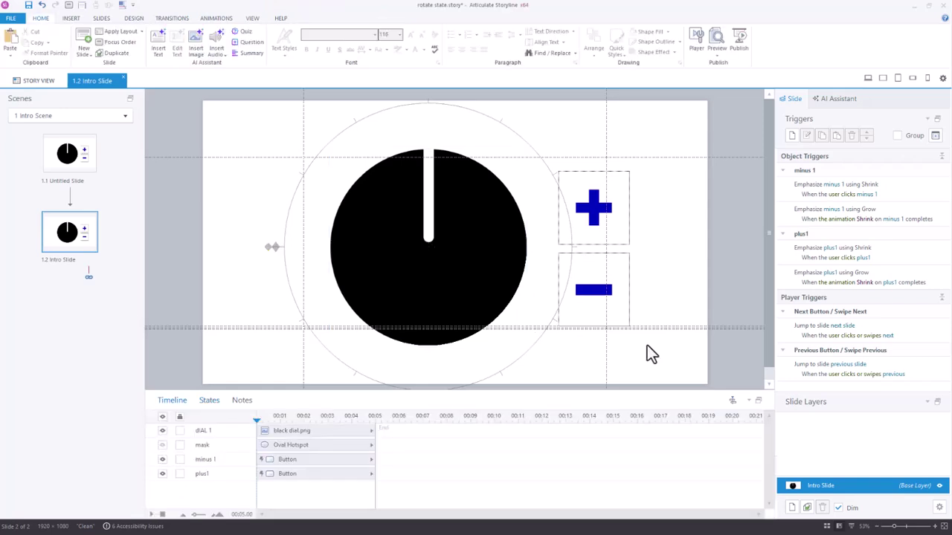
{"action": "left_click", "coordinate": [453, 266]}
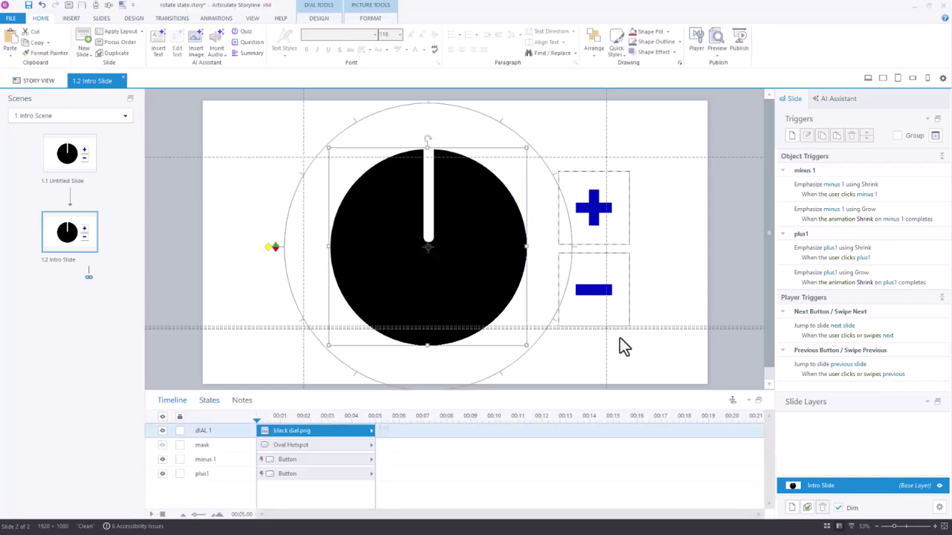
{"action": "left_click", "coordinate": [644, 360]}
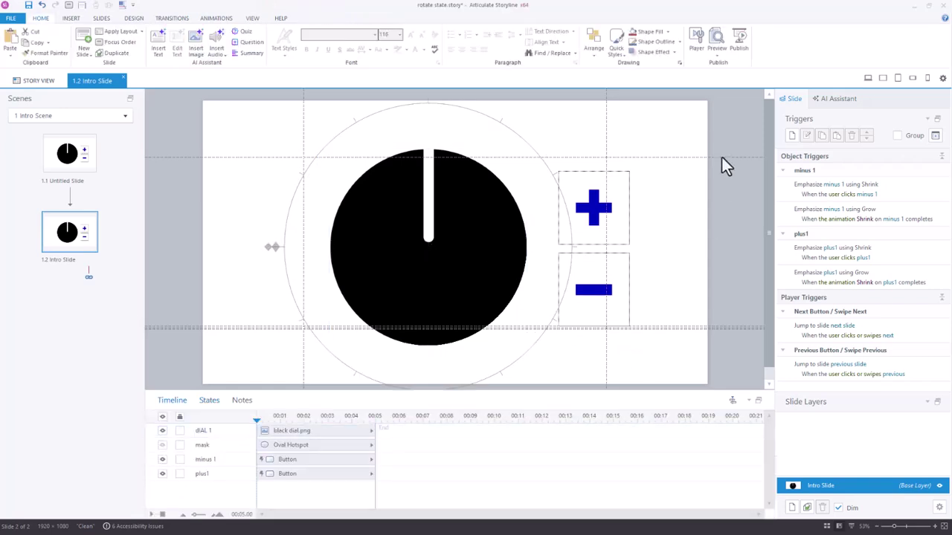
{"action": "left_click", "coordinate": [608, 206]}
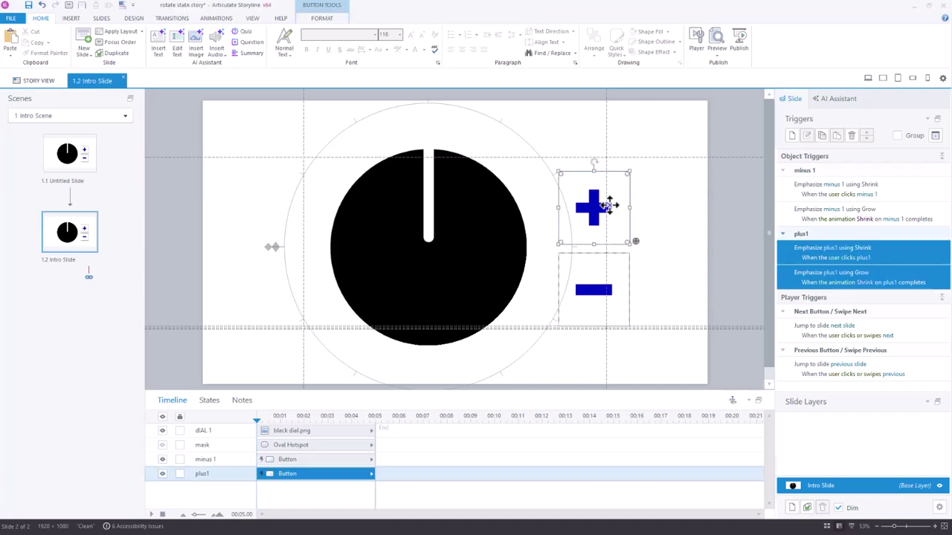
{"action": "left_click", "coordinate": [792, 136]}
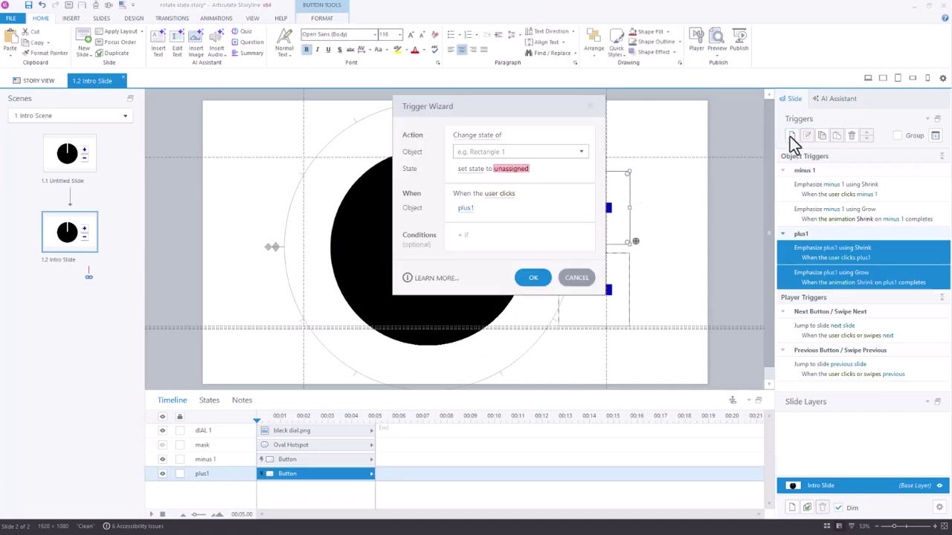
{"action": "left_click", "coordinate": [462, 142]}
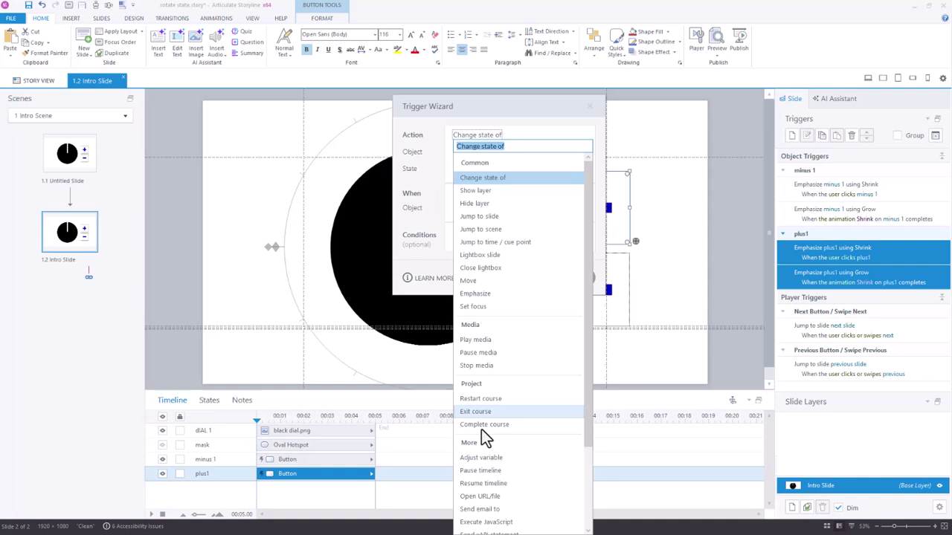
{"action": "left_click", "coordinate": [482, 458]}
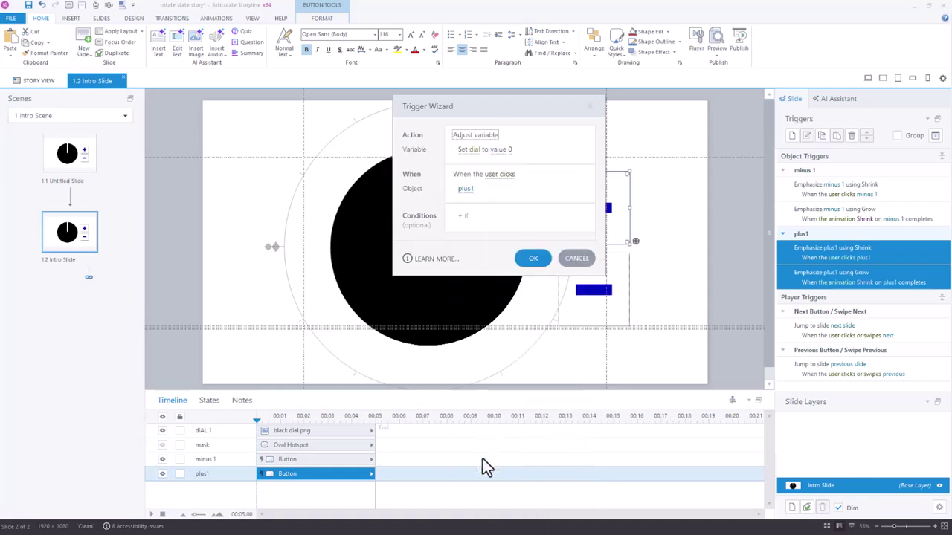
{"action": "left_click", "coordinate": [462, 153]}
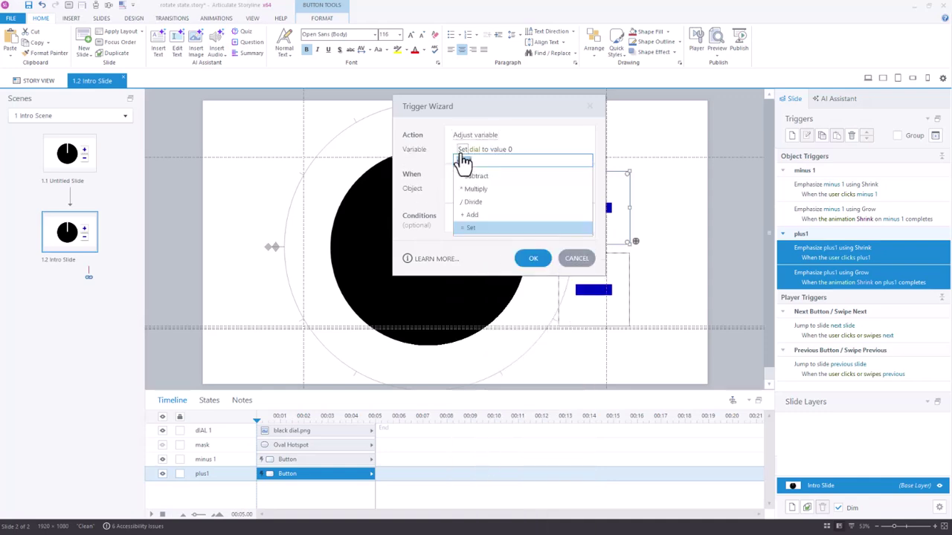
{"action": "left_click", "coordinate": [472, 215]}
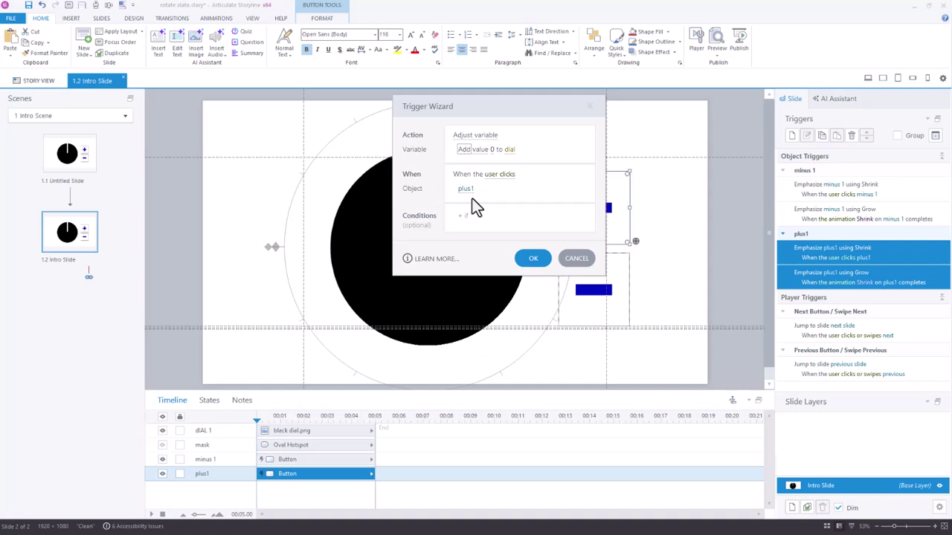
{"action": "left_click", "coordinate": [491, 149]}
{"action": "type", "text": "1"}
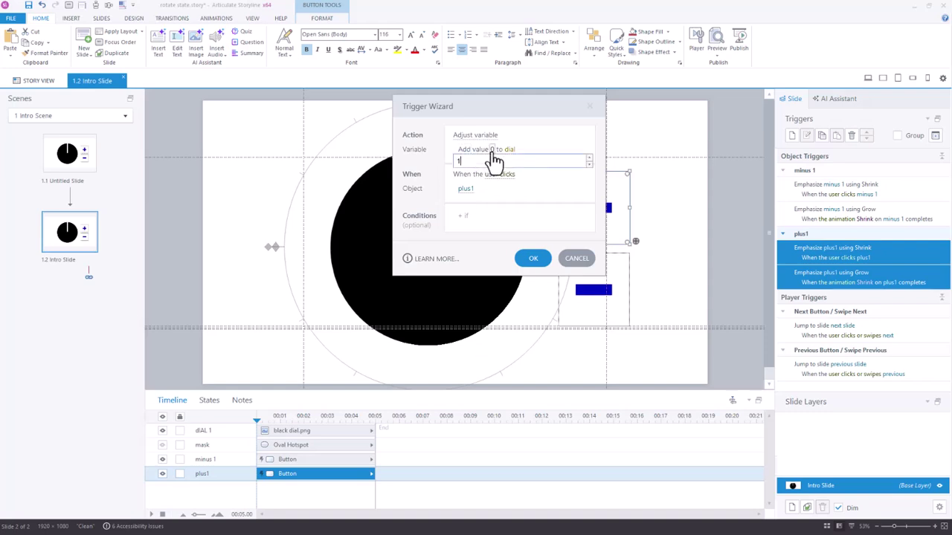
{"action": "key", "text": "Return"}
{"action": "left_click", "coordinate": [510, 151]}
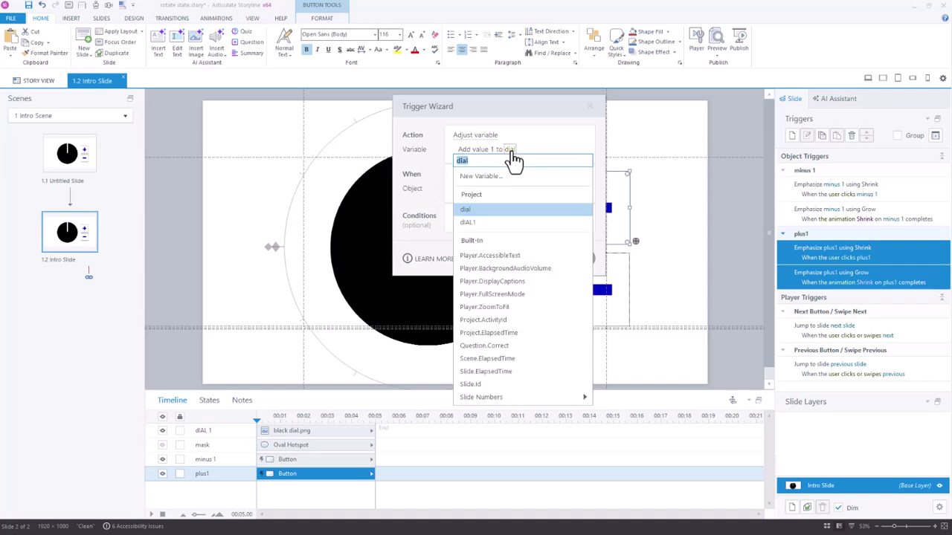
{"action": "left_click", "coordinate": [471, 224]}
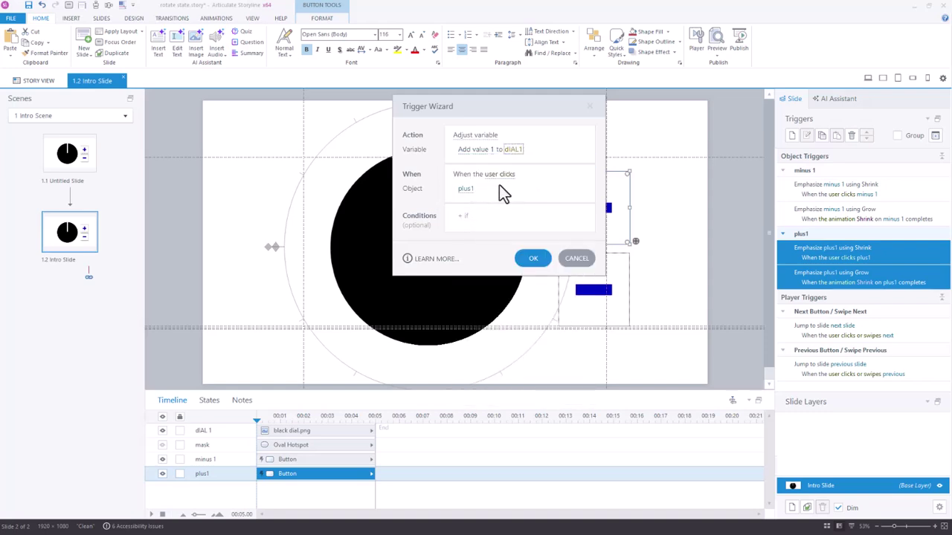
Step: Add the condition dIAL1 greater than 12 to the plus1 trigger and save it
{"action": "left_click", "coordinate": [474, 215]}
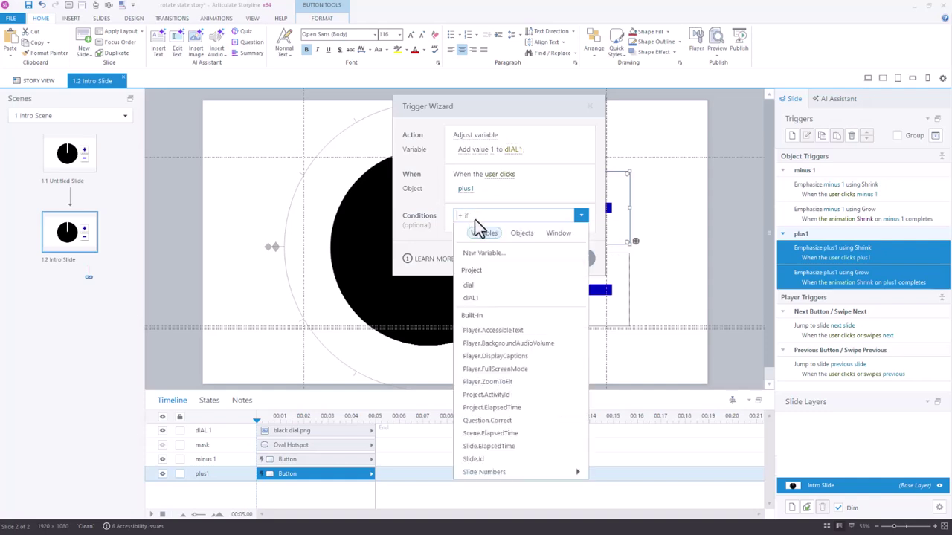
{"action": "left_click", "coordinate": [470, 299]}
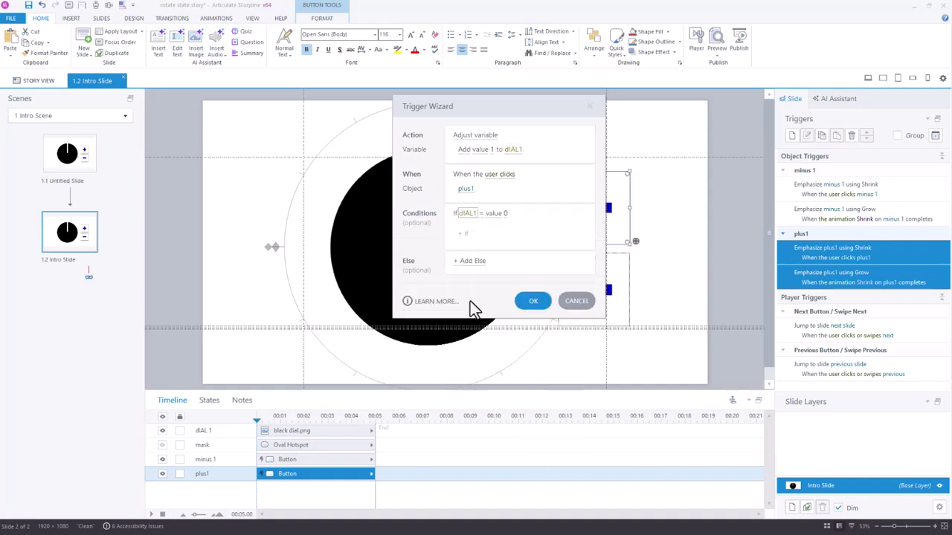
{"action": "left_click", "coordinate": [481, 214]}
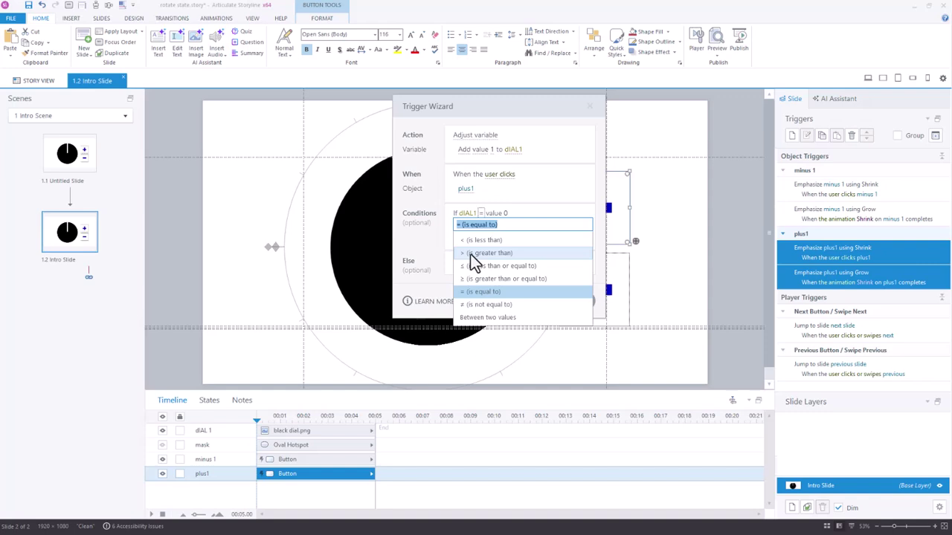
{"action": "left_click", "coordinate": [470, 253]}
{"action": "left_click", "coordinate": [505, 213]}
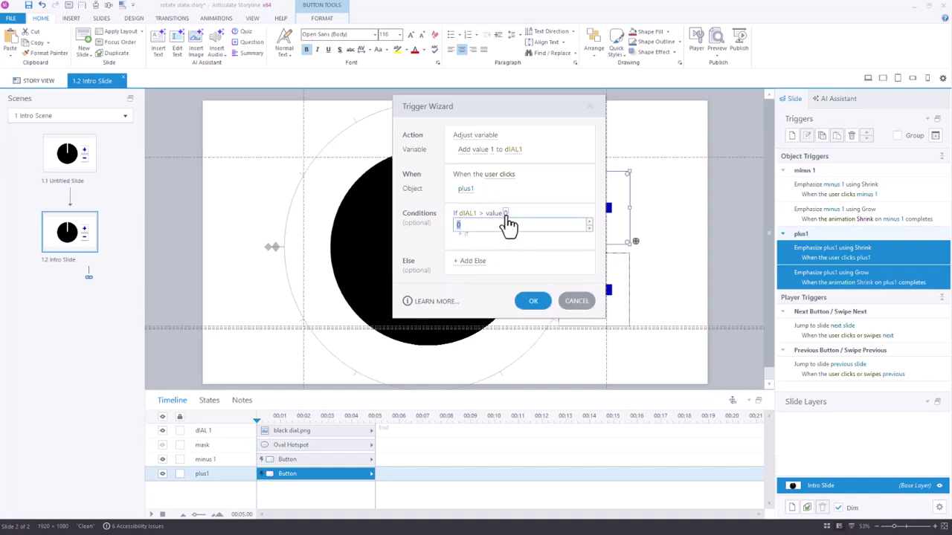
{"action": "type", "text": "12"}
{"action": "left_click", "coordinate": [530, 304]}
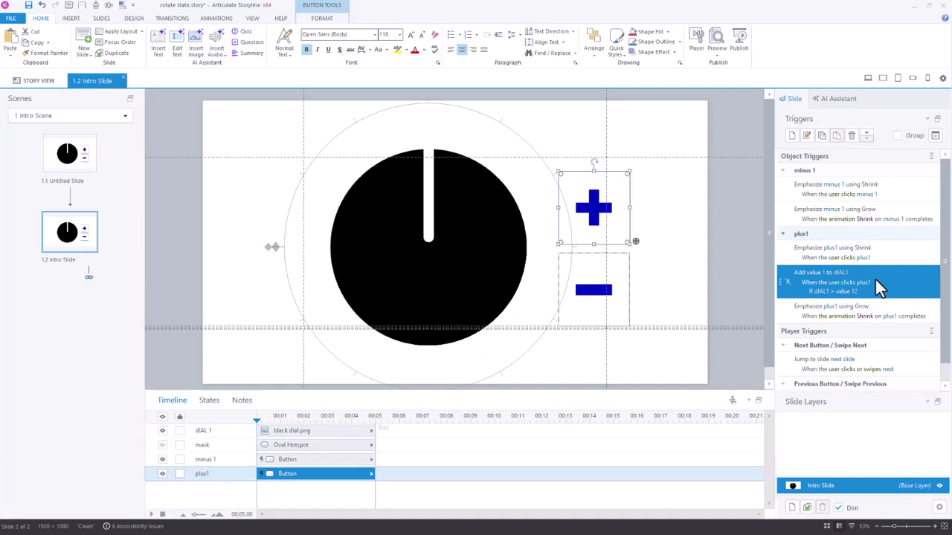
Step: Copy the plus1 trigger to minus1, making it subtract 1 from dIAL1 when dIAL1 is greater than 0
{"action": "left_click", "coordinate": [821, 135]}
{"action": "left_click", "coordinate": [627, 304]}
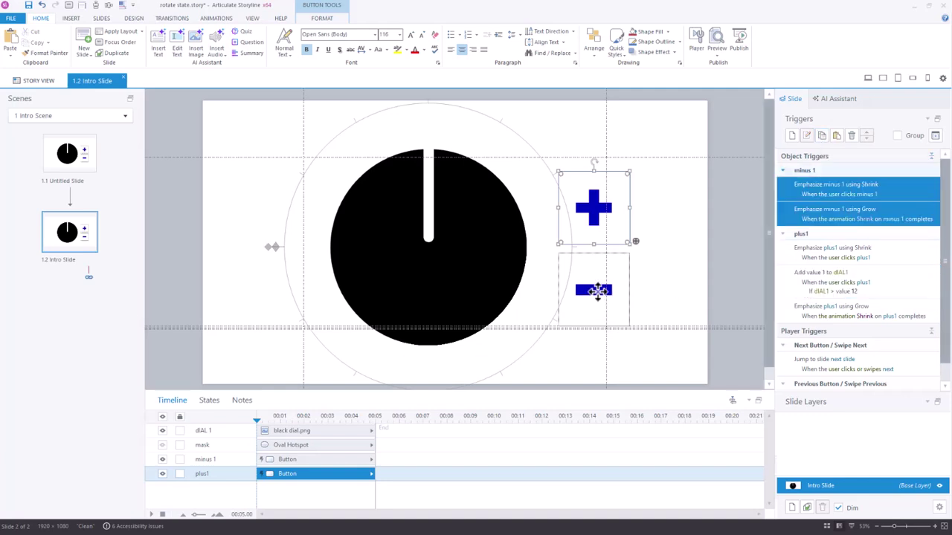
{"action": "left_click", "coordinate": [836, 136]}
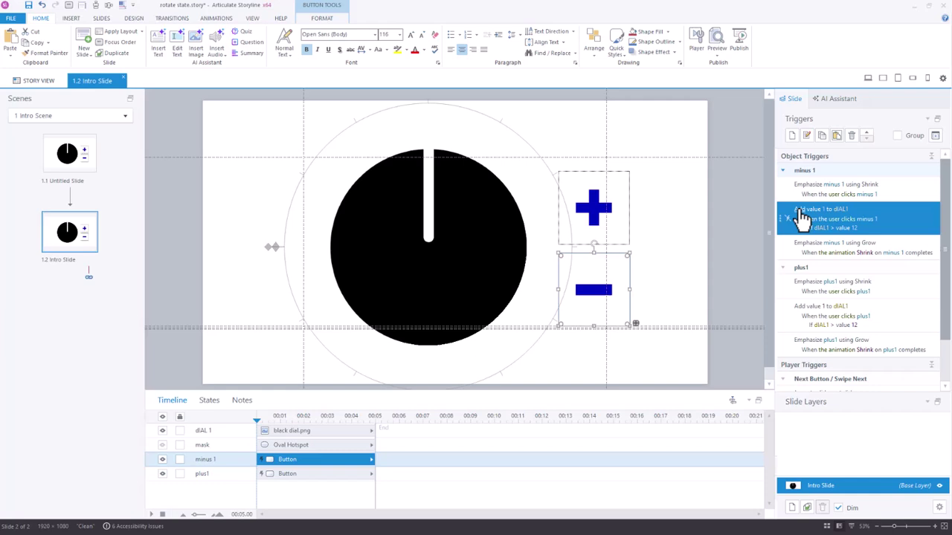
{"action": "left_click", "coordinate": [803, 215]}
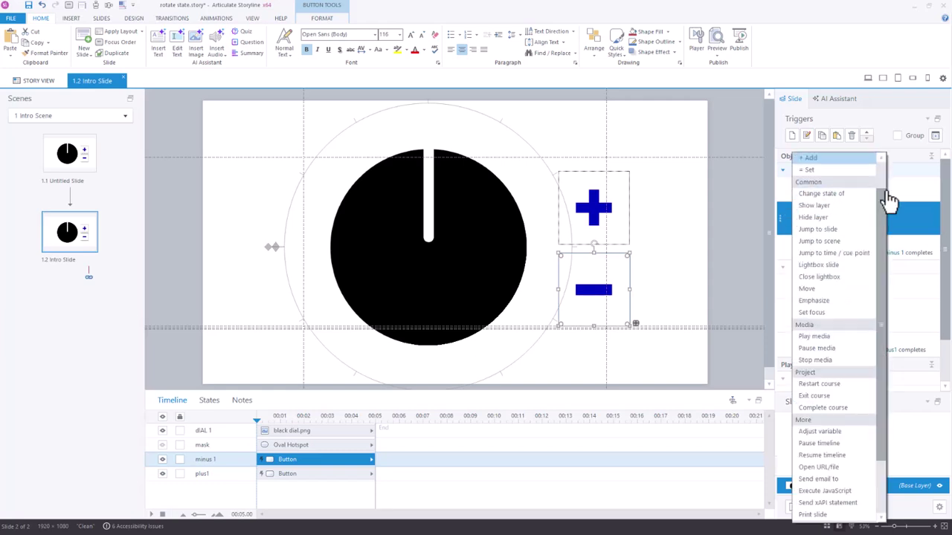
{"action": "left_click_drag", "start_coordinate": [885, 206], "coordinate": [885, 177]}
{"action": "left_click", "coordinate": [833, 158]}
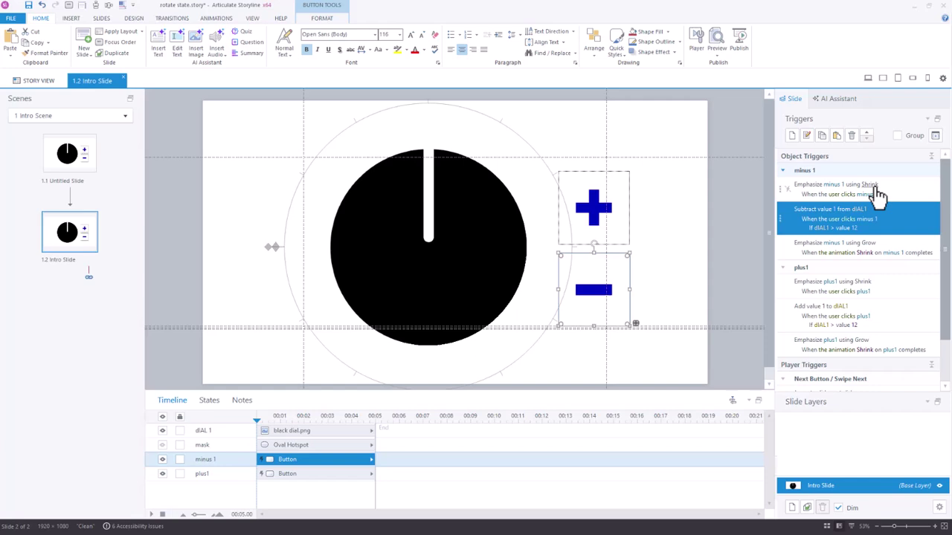
{"action": "left_click", "coordinate": [834, 230]}
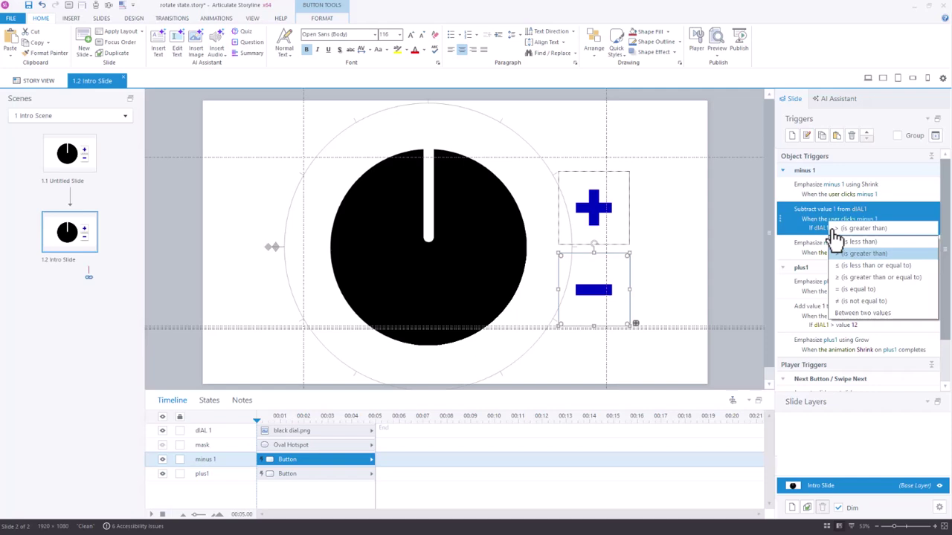
{"action": "left_click", "coordinate": [857, 257]}
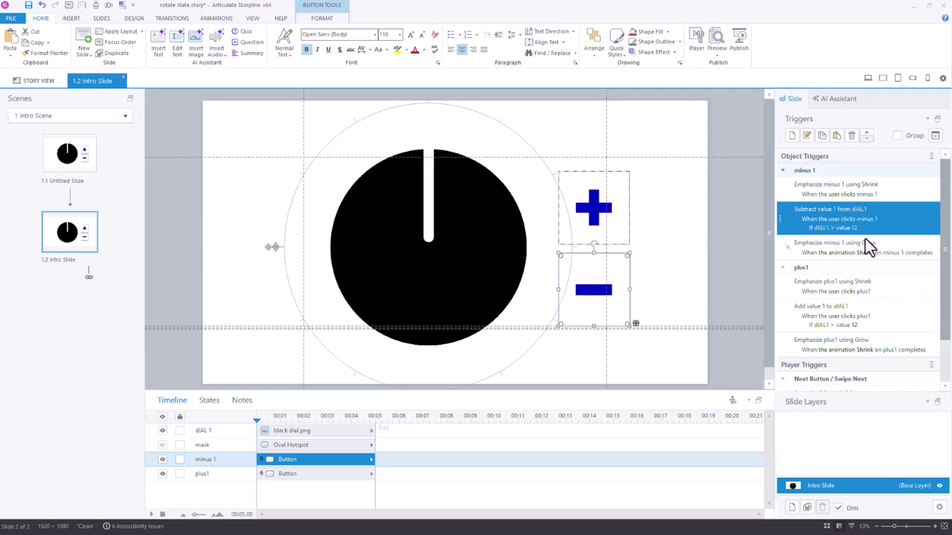
{"action": "left_click", "coordinate": [863, 229]}
{"action": "type", "text": "0"}
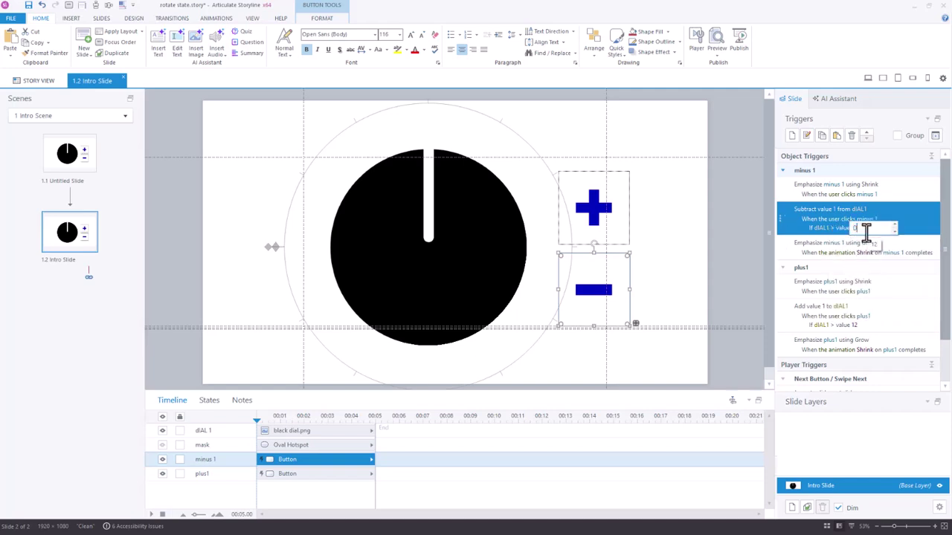
{"action": "key", "text": "Return"}
Step: Change plus1's trigger condition to dIAL1 less than 12
{"action": "left_click", "coordinate": [835, 328]}
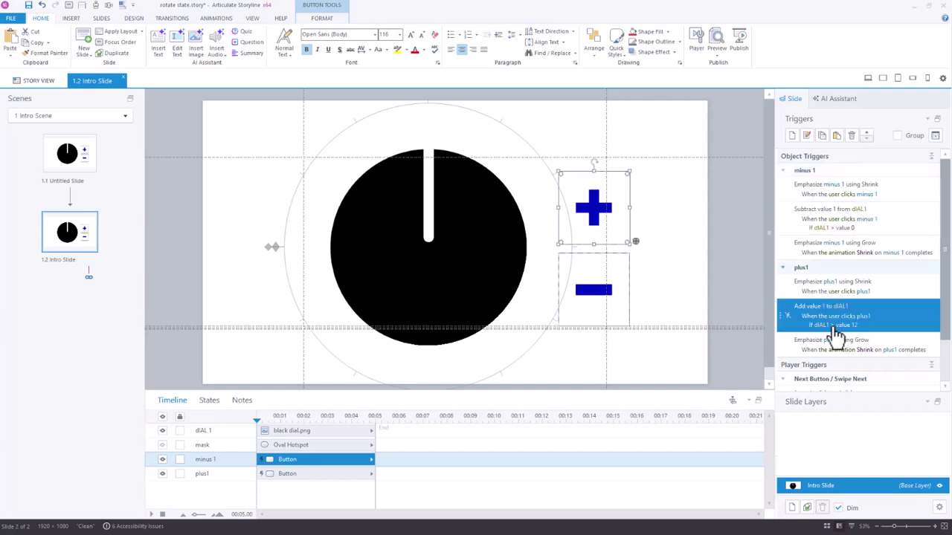
{"action": "left_click", "coordinate": [835, 327]}
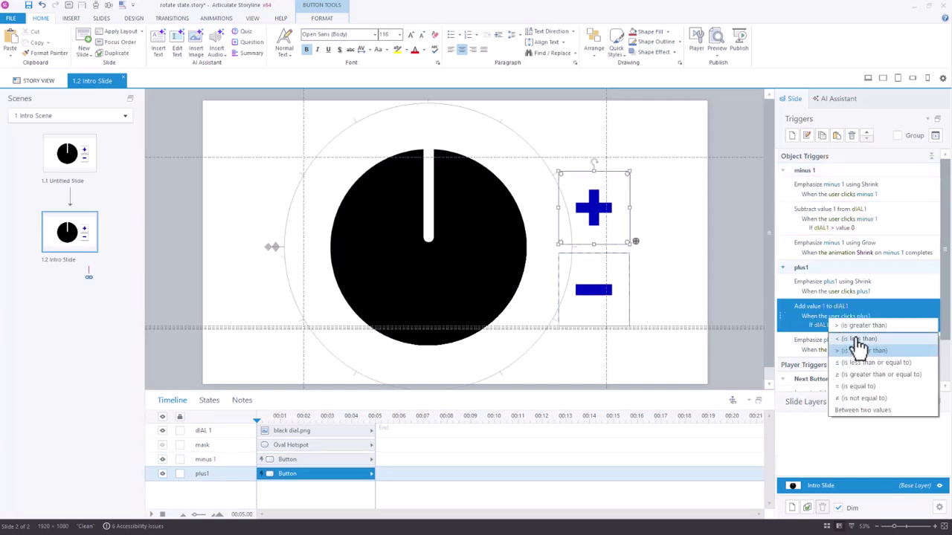
{"action": "left_click", "coordinate": [855, 339]}
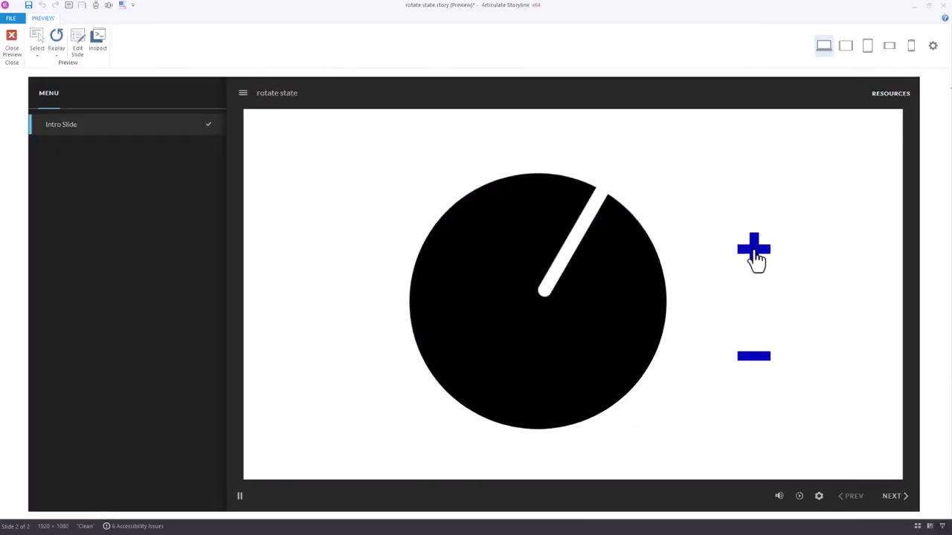
Step: In preview, step the needle forward and back with plus and minus, ending near two o'clock
{"action": "left_click", "coordinate": [756, 256]}
{"action": "left_click", "coordinate": [755, 256]}
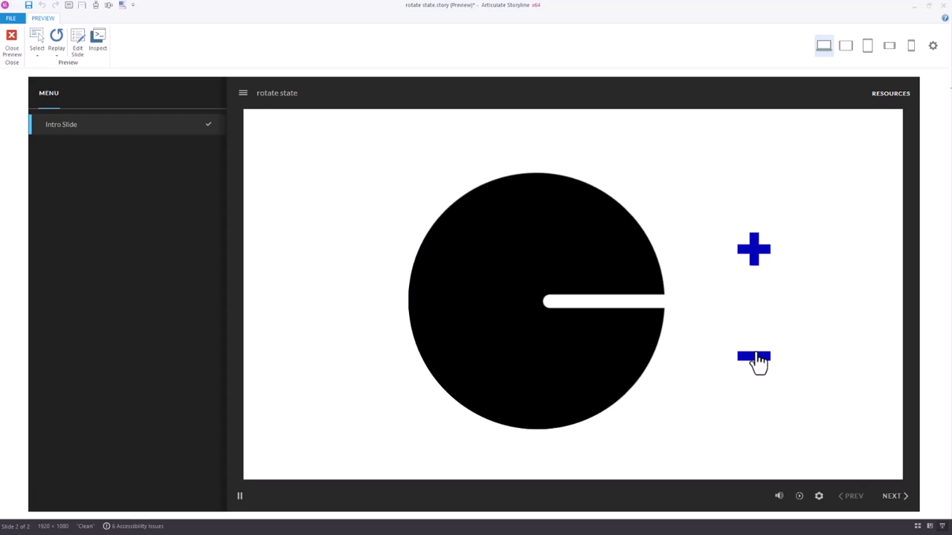
{"action": "left_click", "coordinate": [756, 364]}
{"action": "left_click", "coordinate": [755, 364]}
{"action": "left_click", "coordinate": [756, 257]}
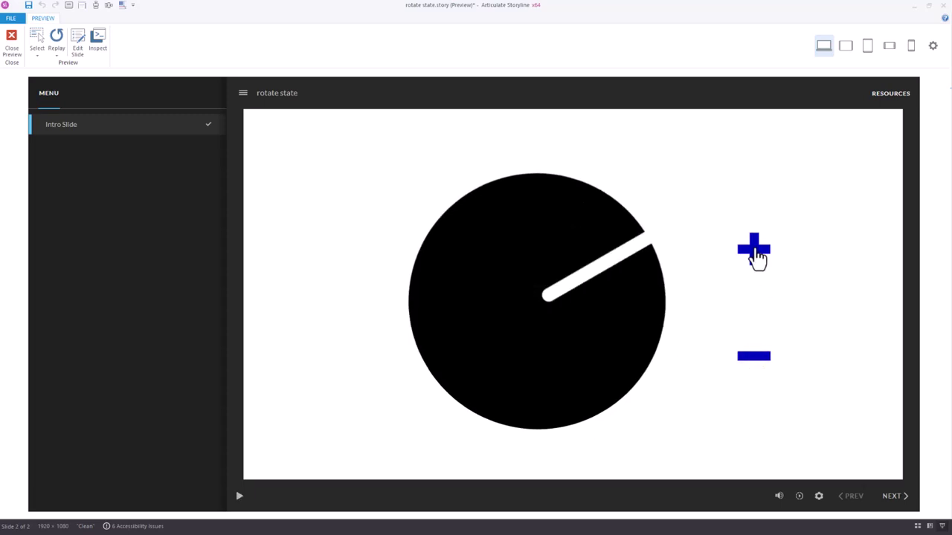
{"action": "left_click", "coordinate": [756, 257]}
{"action": "left_click", "coordinate": [755, 257]}
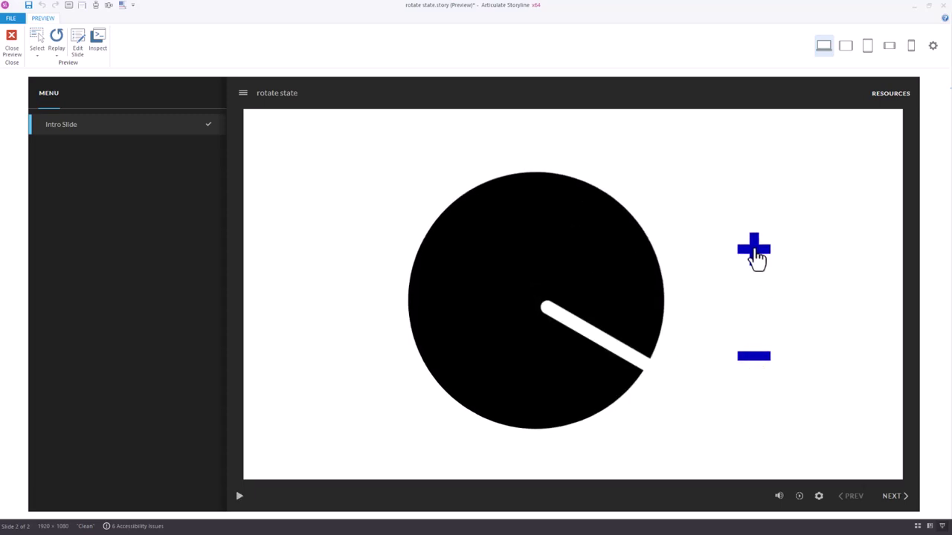
{"action": "left_click", "coordinate": [755, 365]}
{"action": "left_click", "coordinate": [756, 365]}
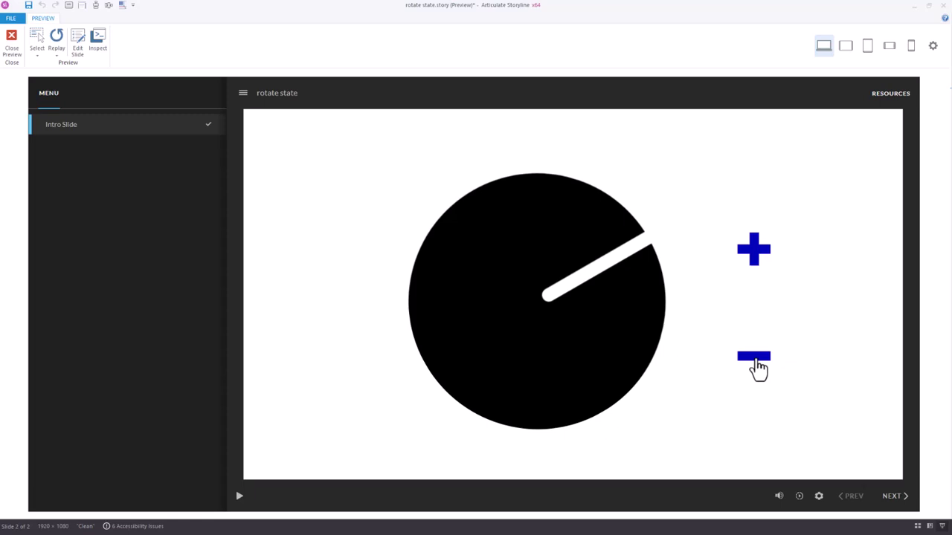